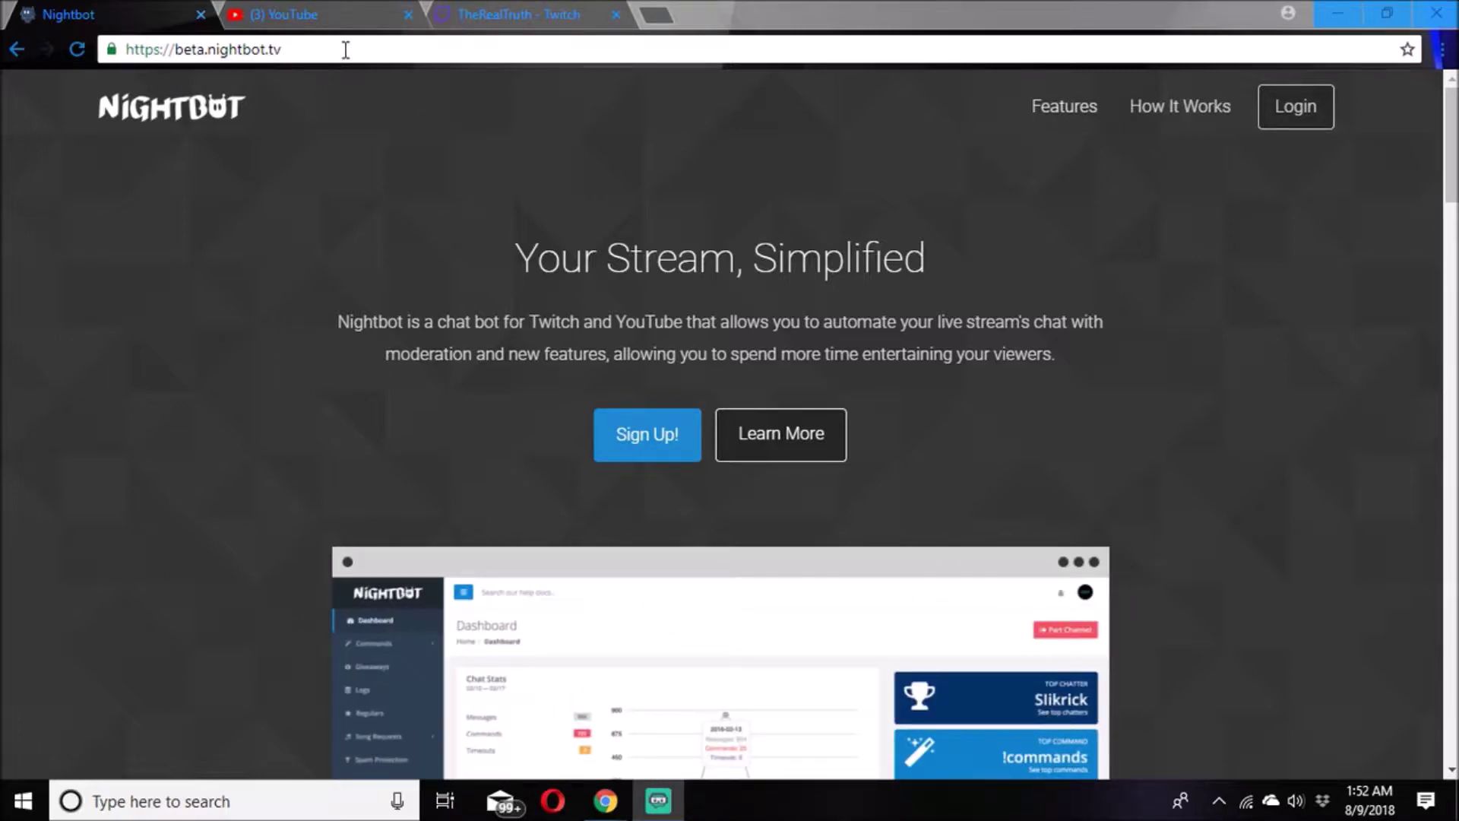
- Go from the beta.nightbot.tv homepage to the Nightbot login page
left_click(1294, 105)
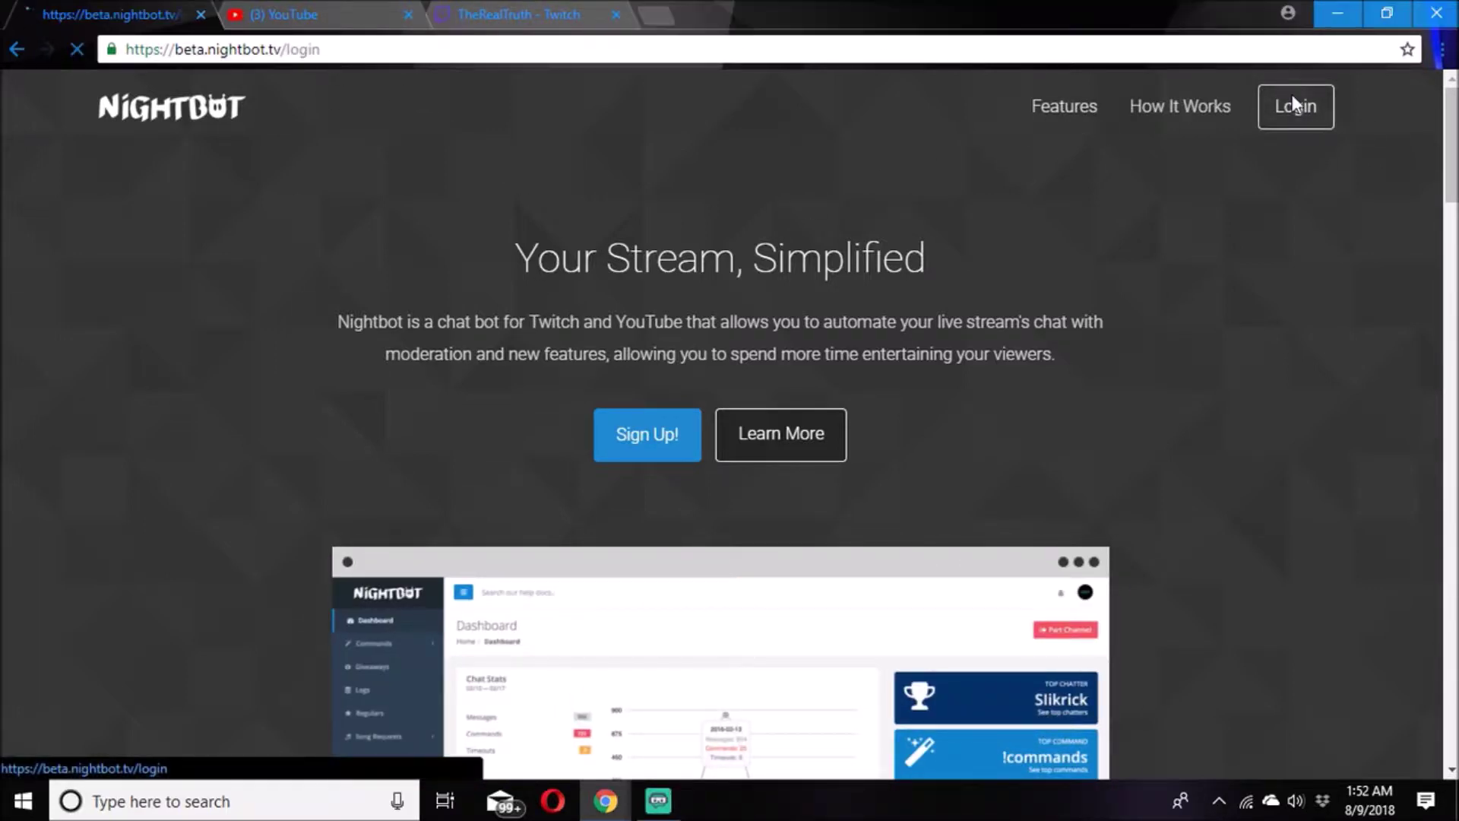
- Sign in with Twitch, have Nightbot join the channel, and copy the '/mod nightbot' command
left_click(942, 297)
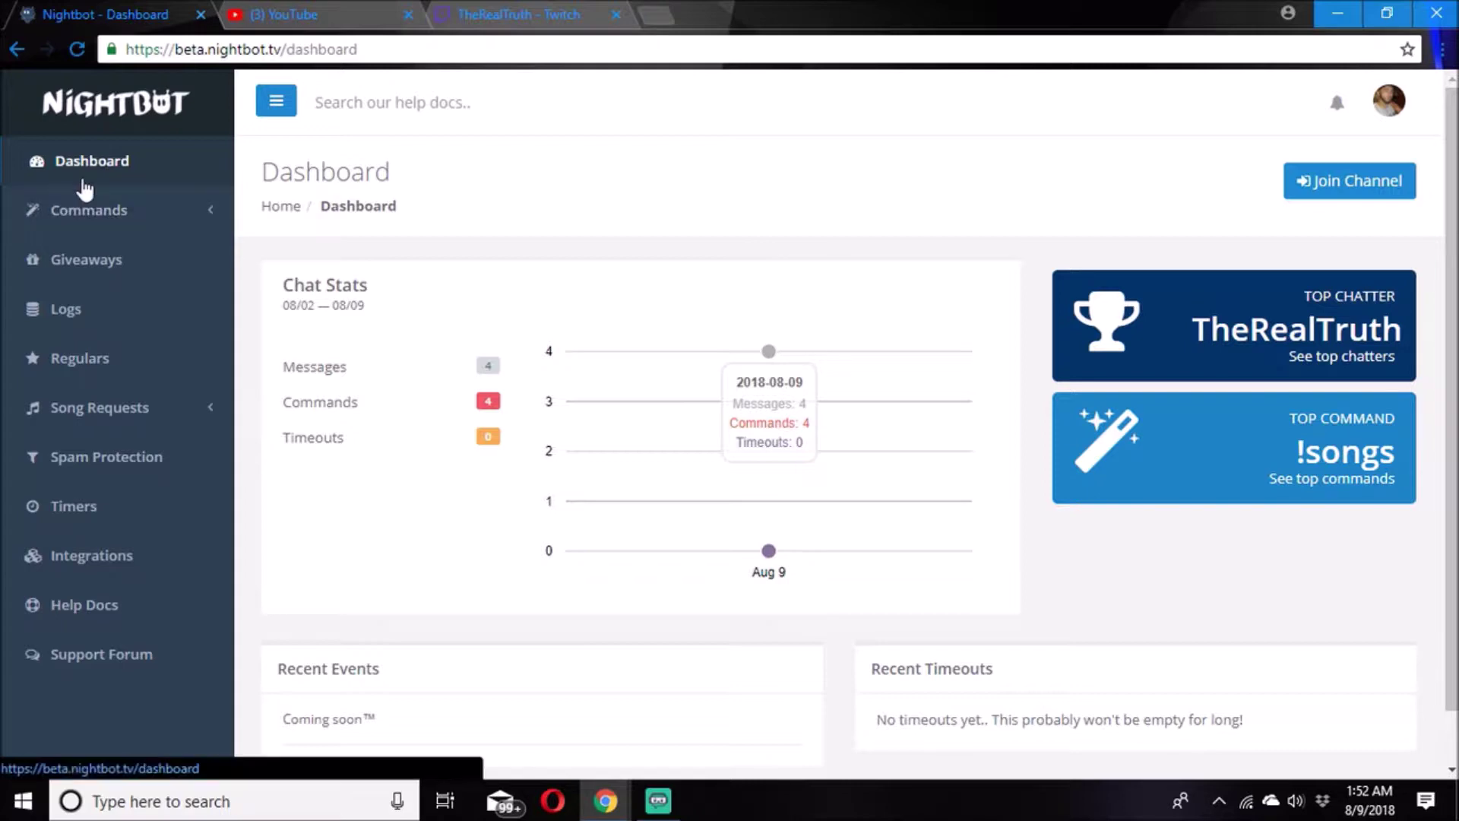
left_click(1353, 189)
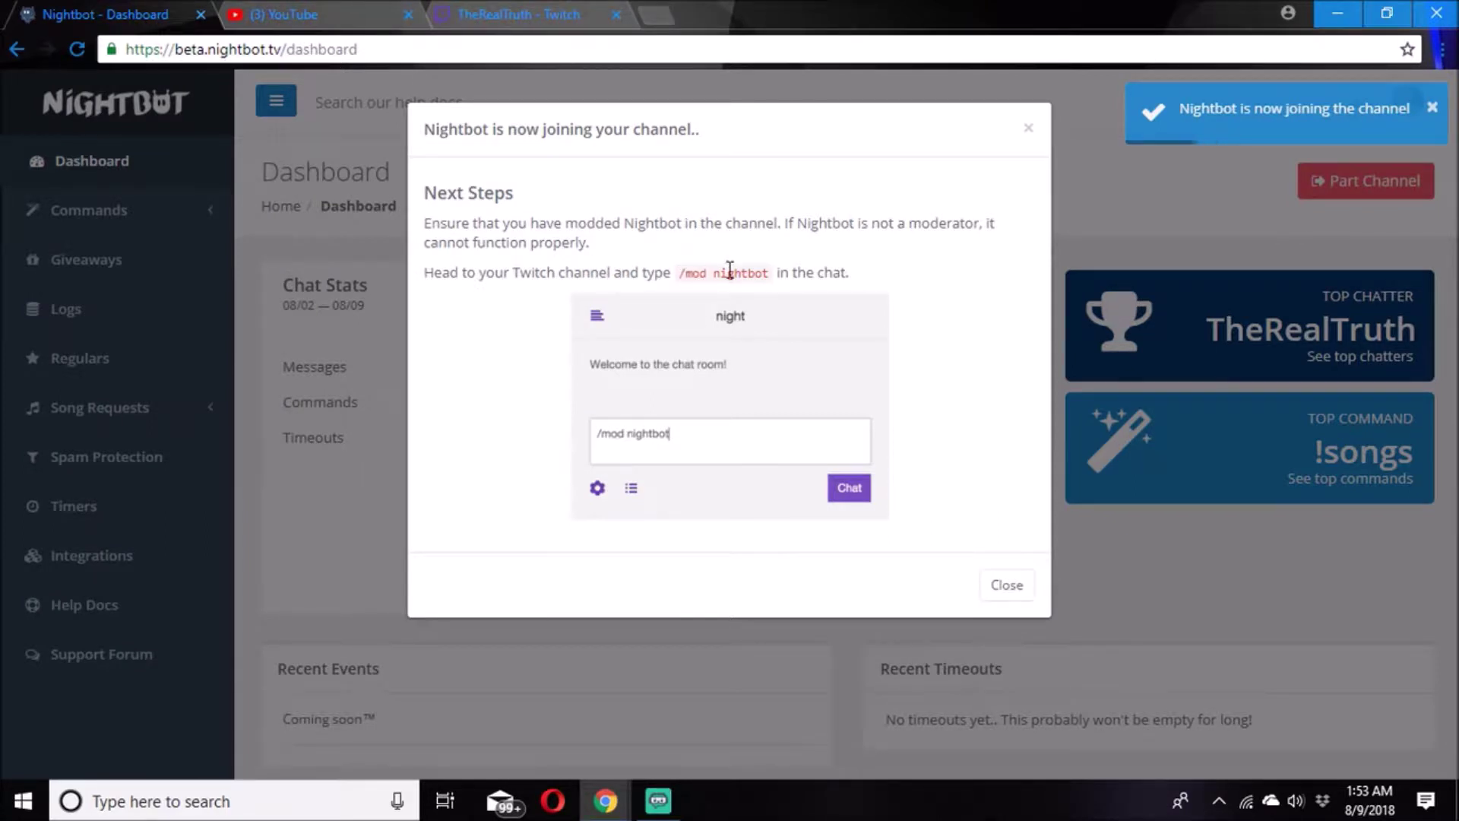
left_click_drag(679, 275, 769, 276)
right_click(758, 276)
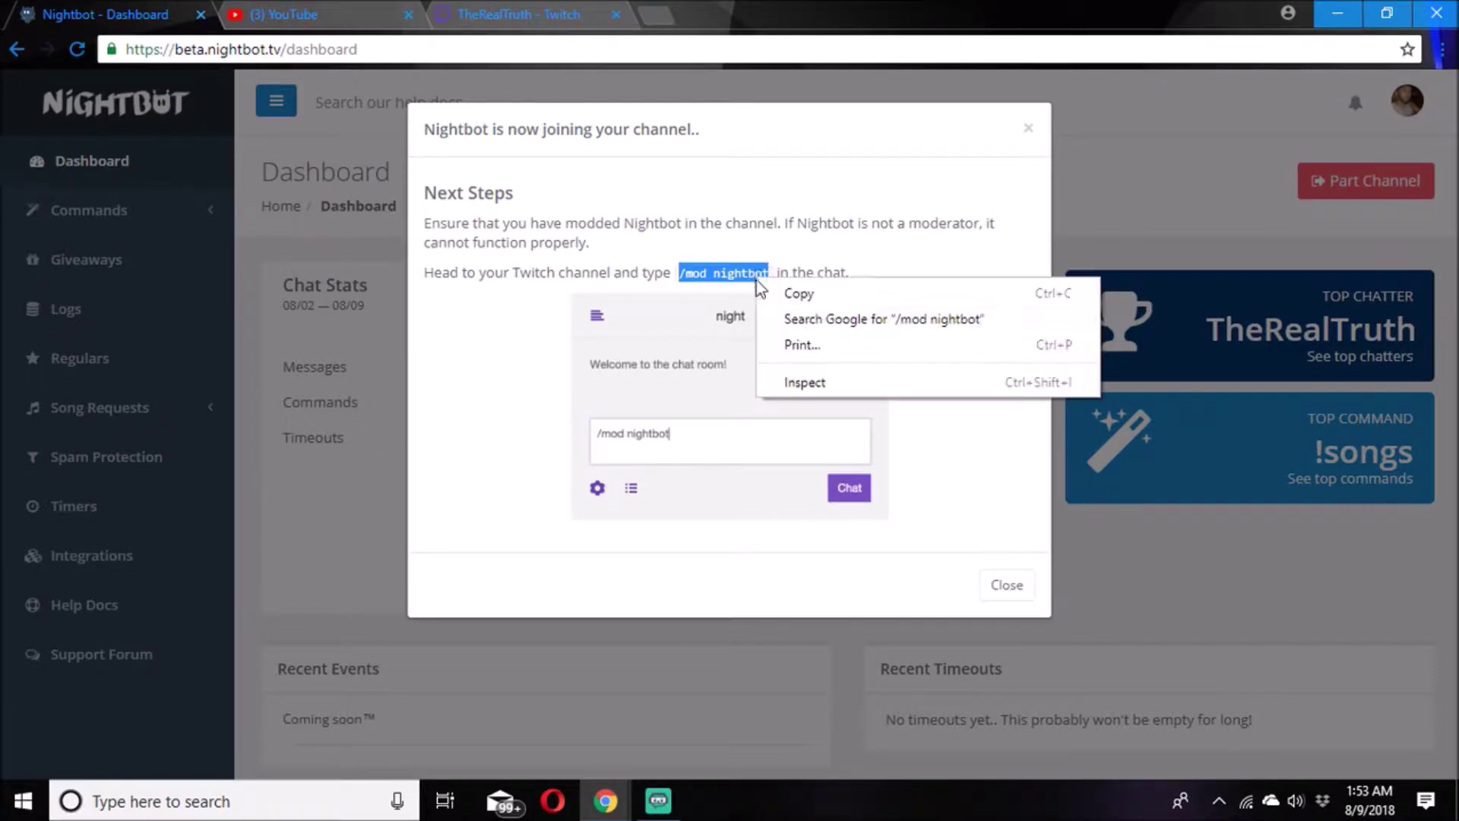
left_click(798, 289)
left_click(592, 9)
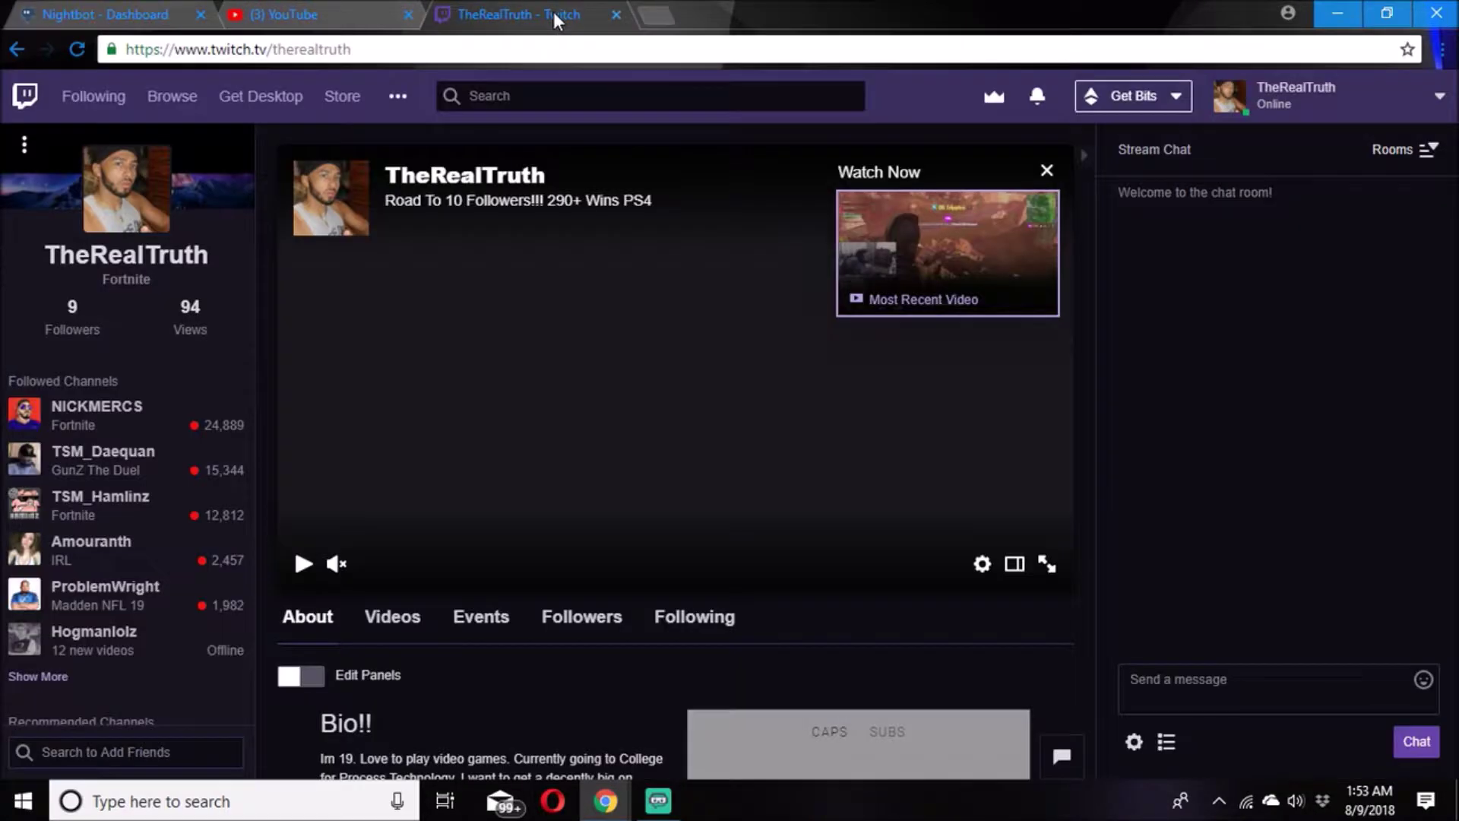
- Make nightbot a moderator by sending '/mod nightbot' in Twitch chat
left_click(1279, 675)
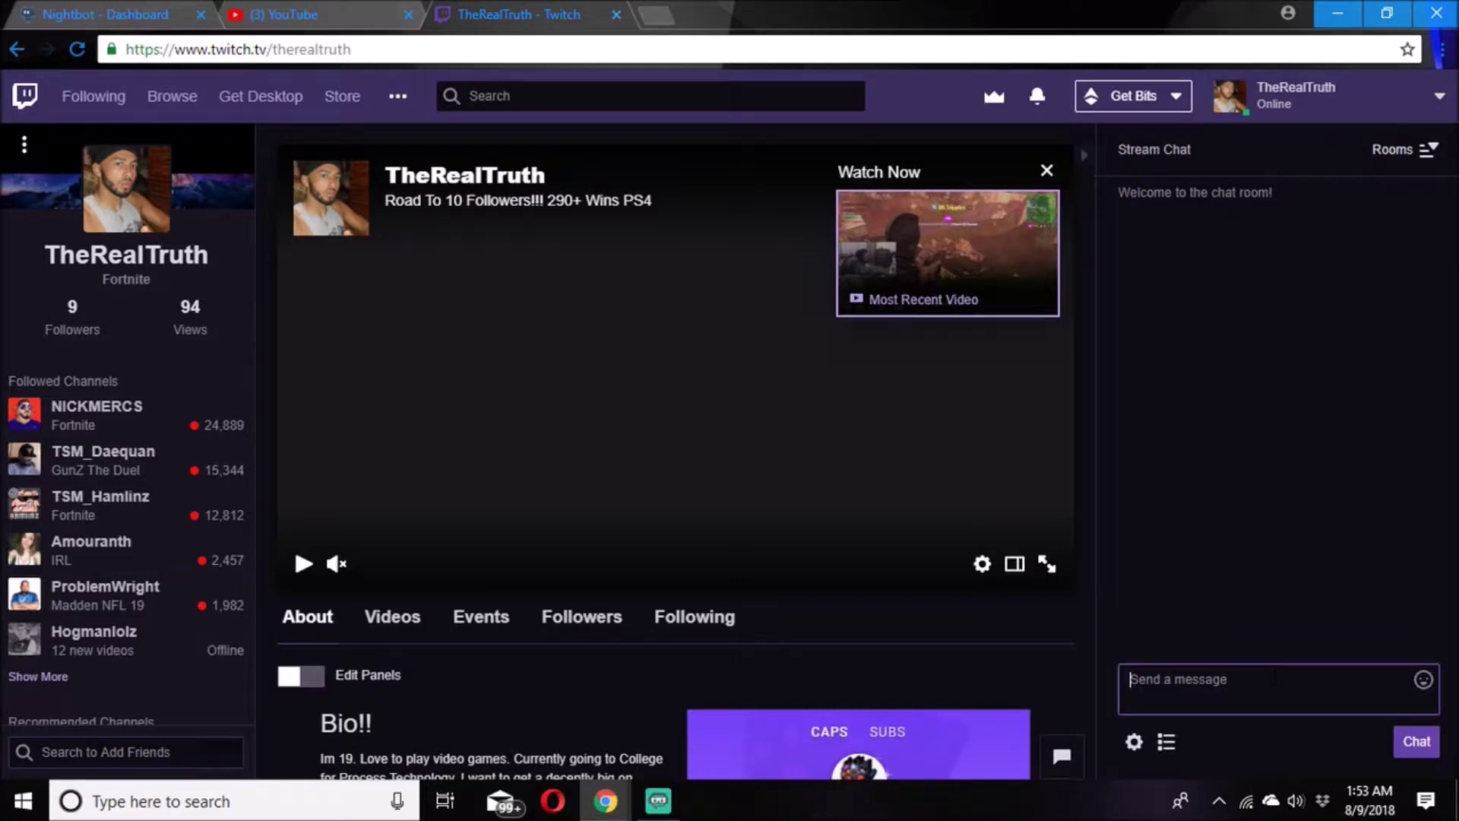
key("ctrl+v")
key("Return")
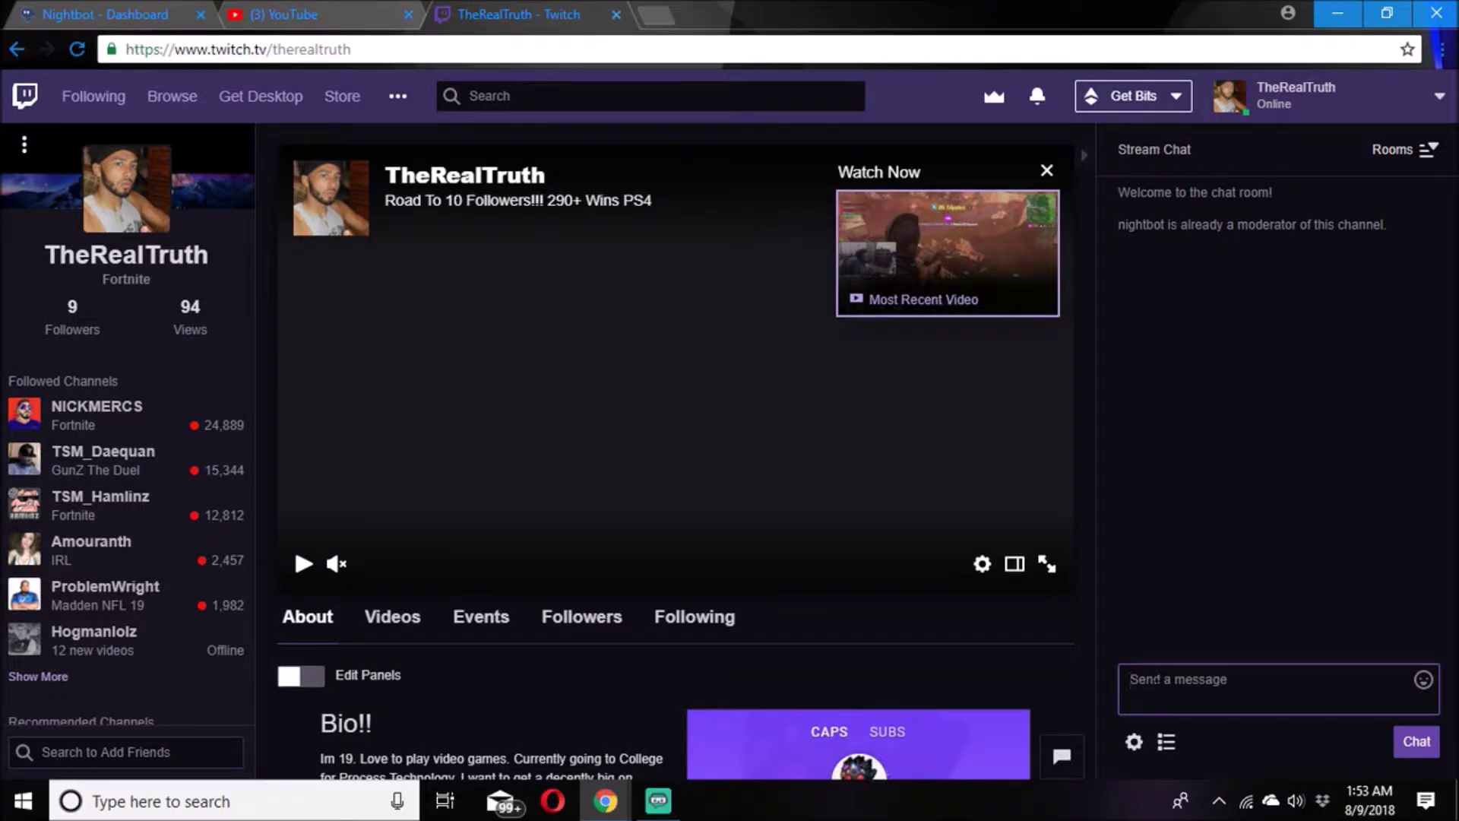
- Start a '!songrequest' chat message, leaving room for a song link
type("!")
type("name")
key("BackSpace")
key("BackSpace")
key("BackSpace")
key("BackSpace")
type("songrequest")
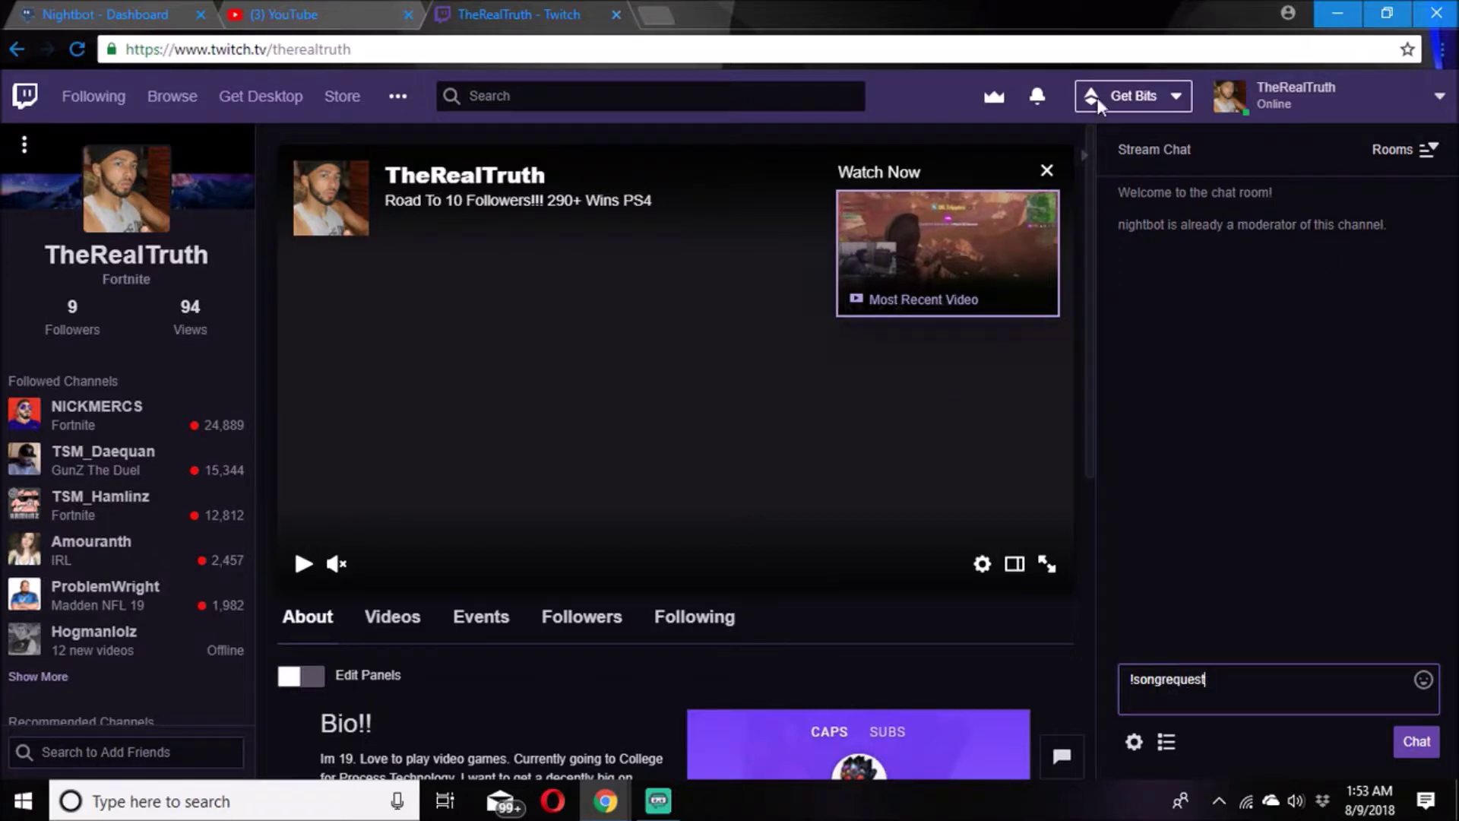
left_click(352, 14)
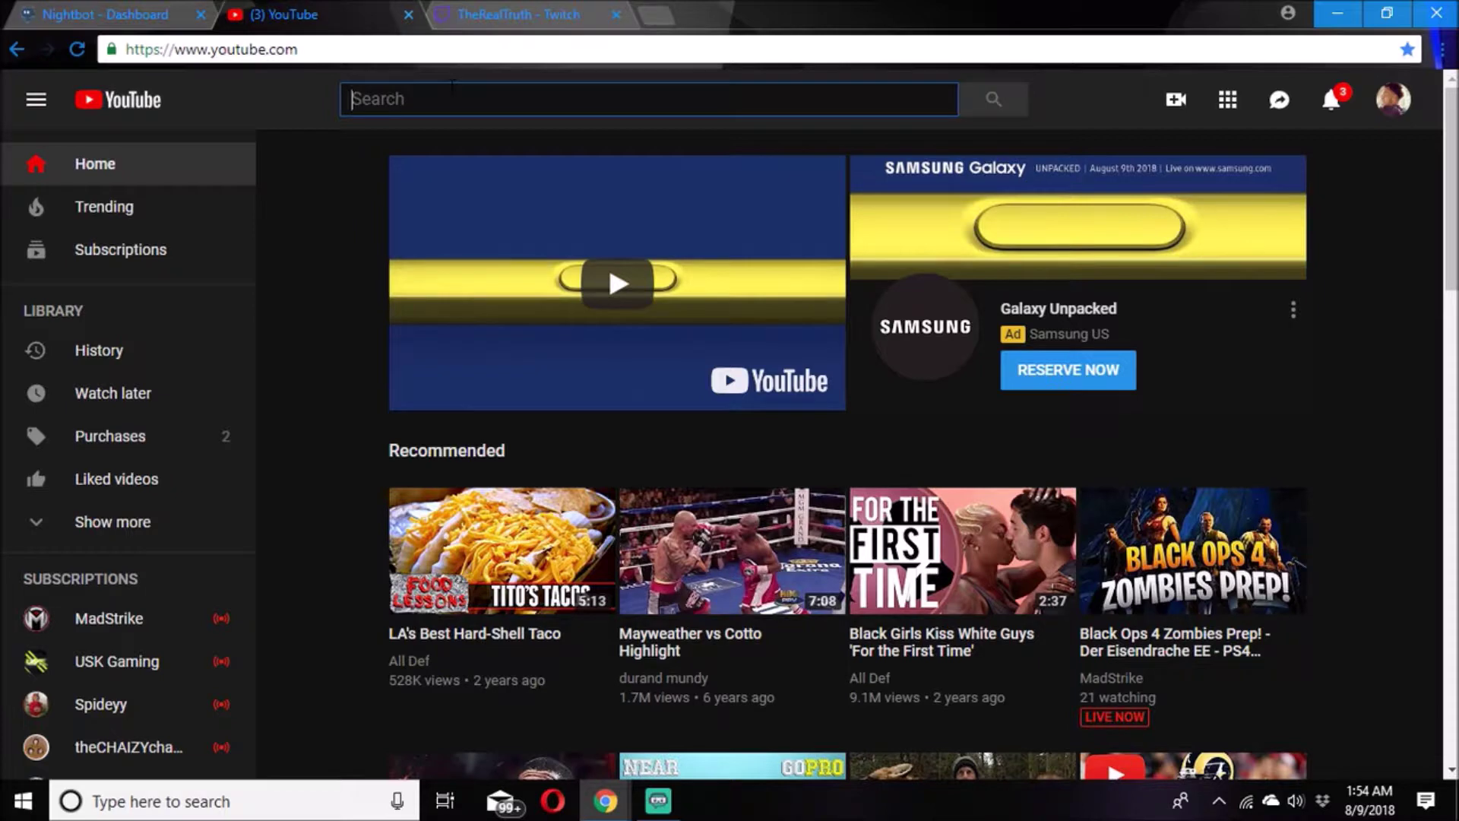
- Search YouTube for 'ti' and open 'T.I. - No Mediocre ft. Iggy Azalea' from the T.I. mix, paused
type("ti")
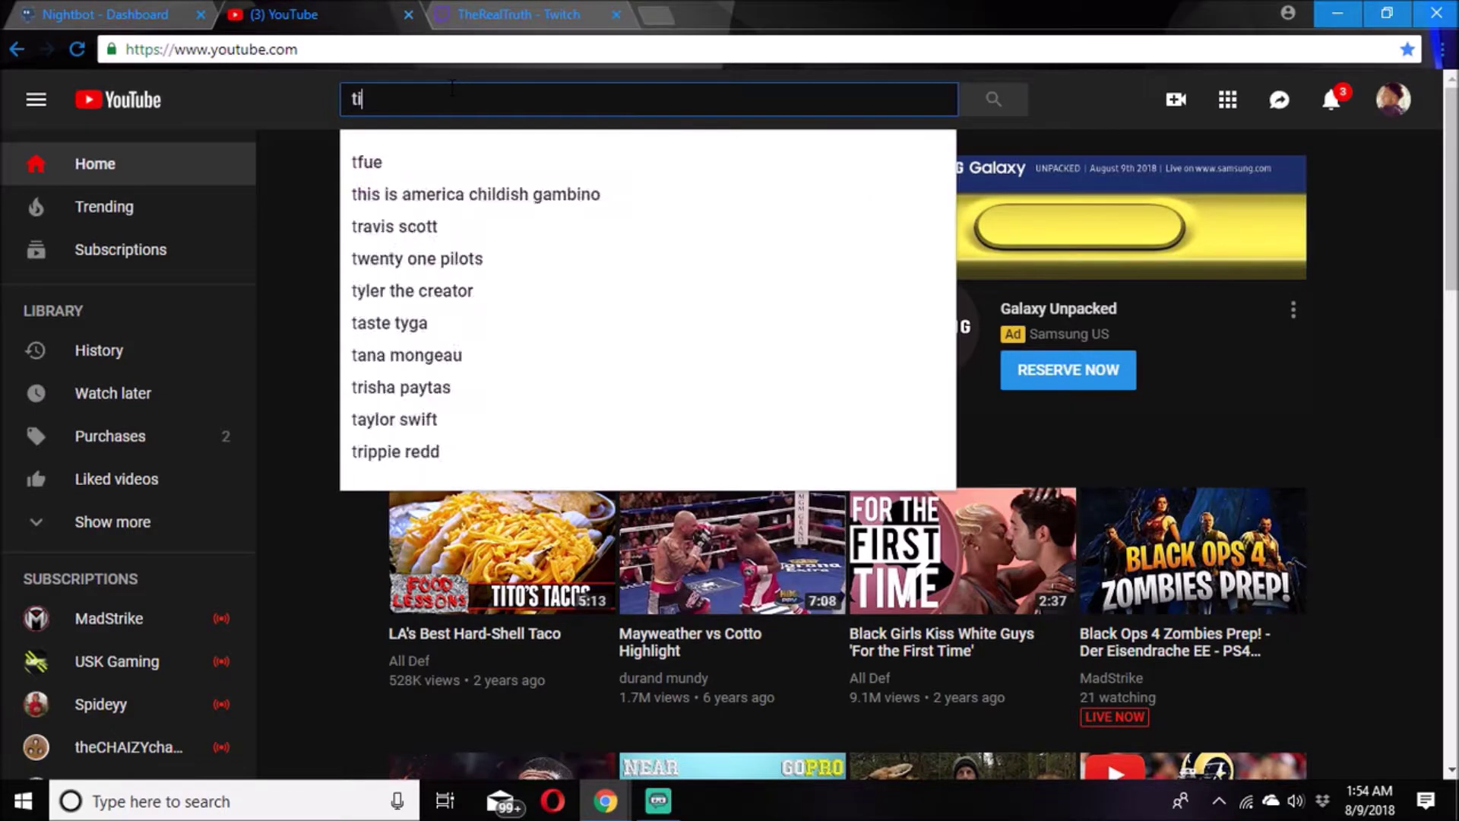
key("Return")
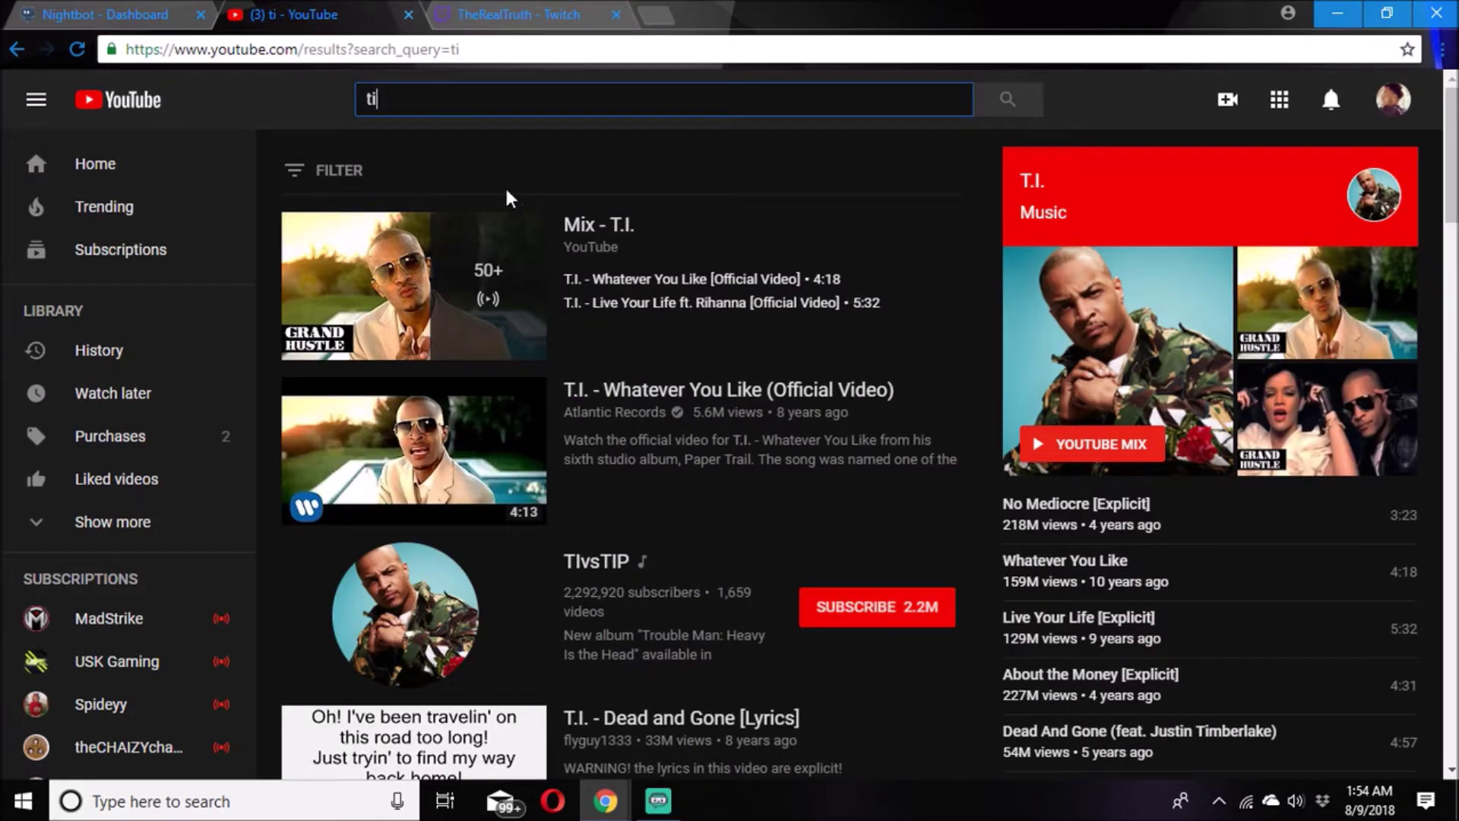
left_click(601, 228)
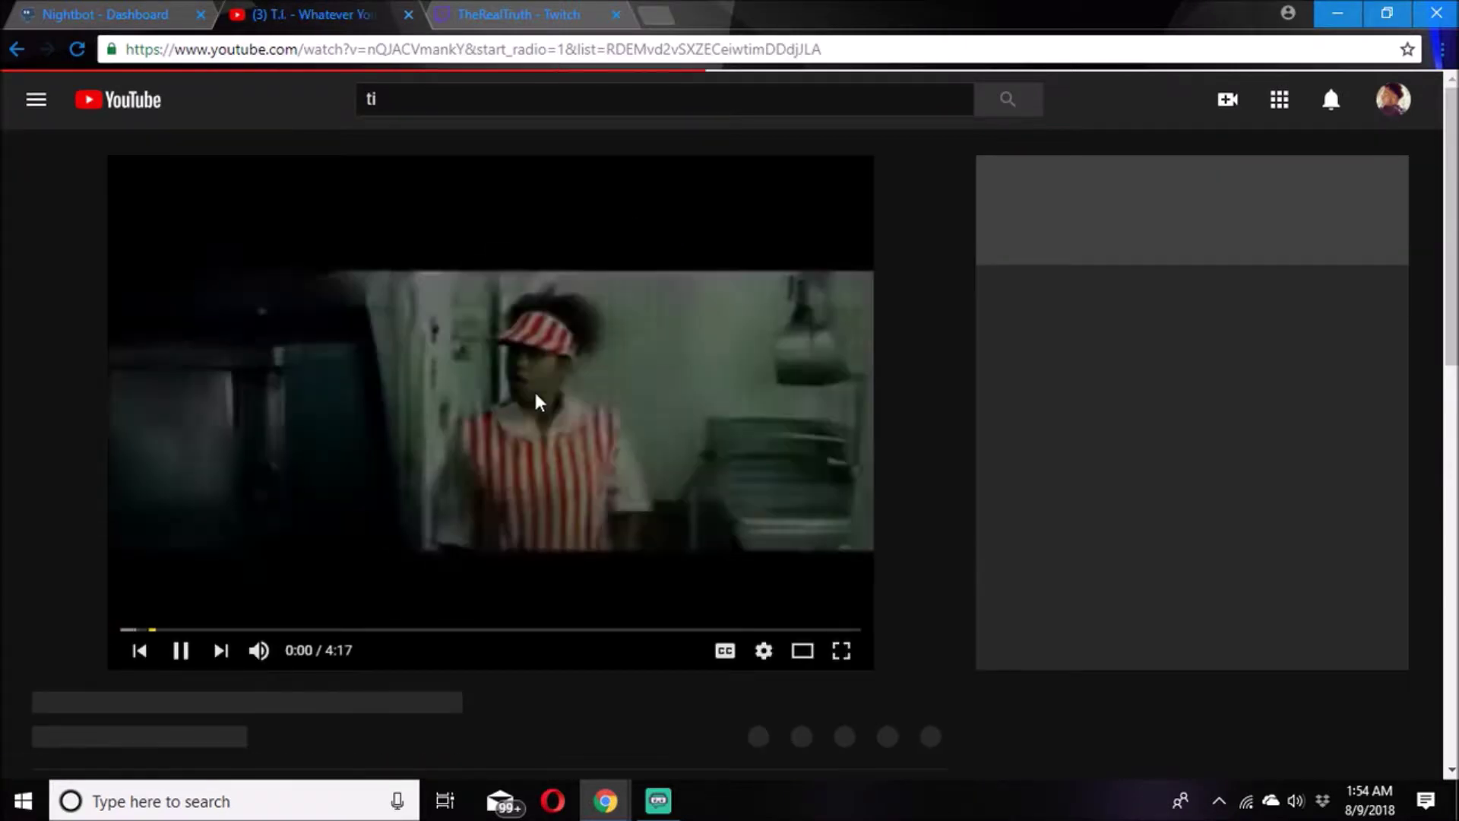
left_click(581, 392)
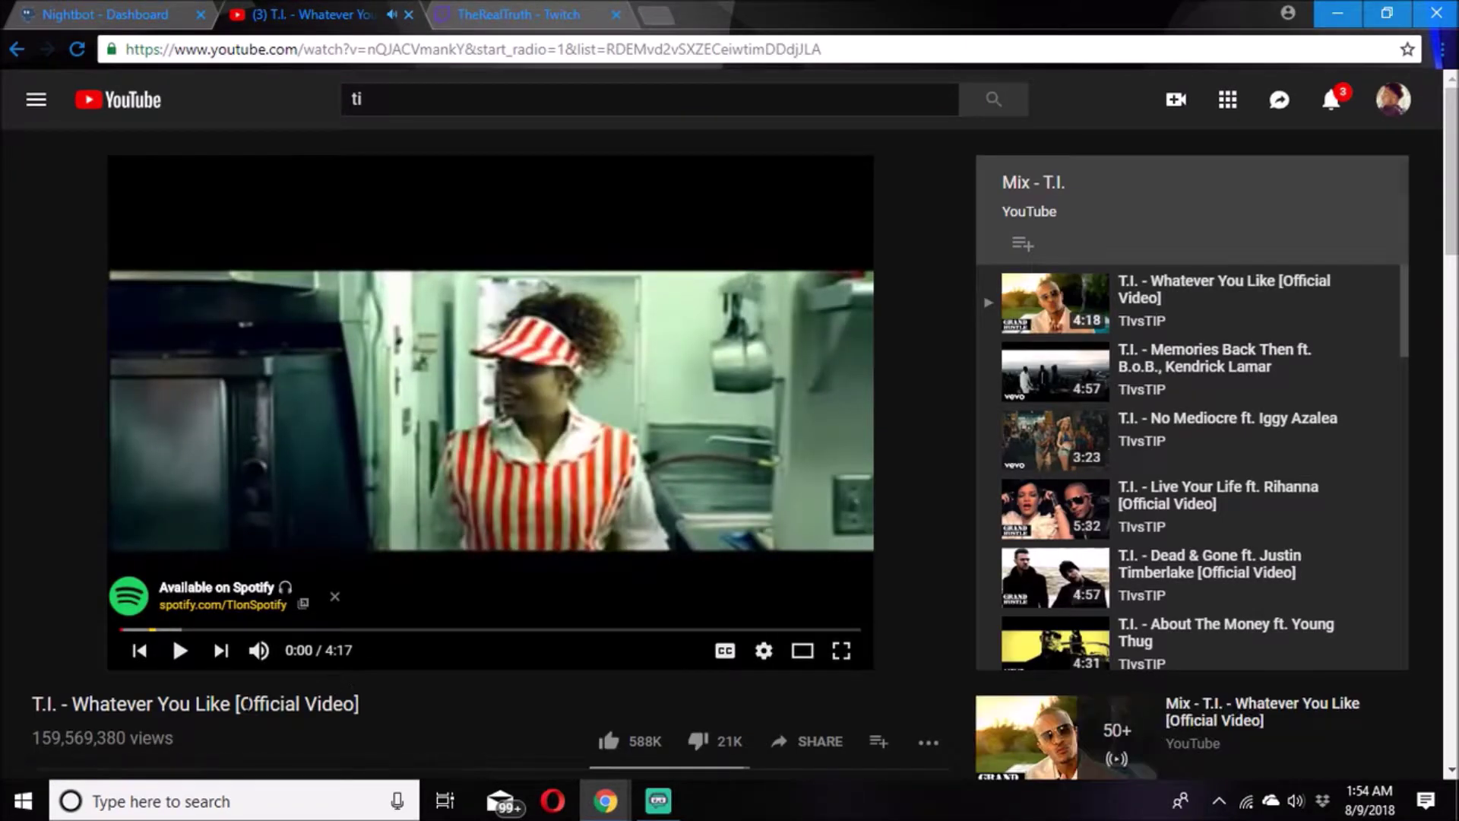
left_click(1227, 445)
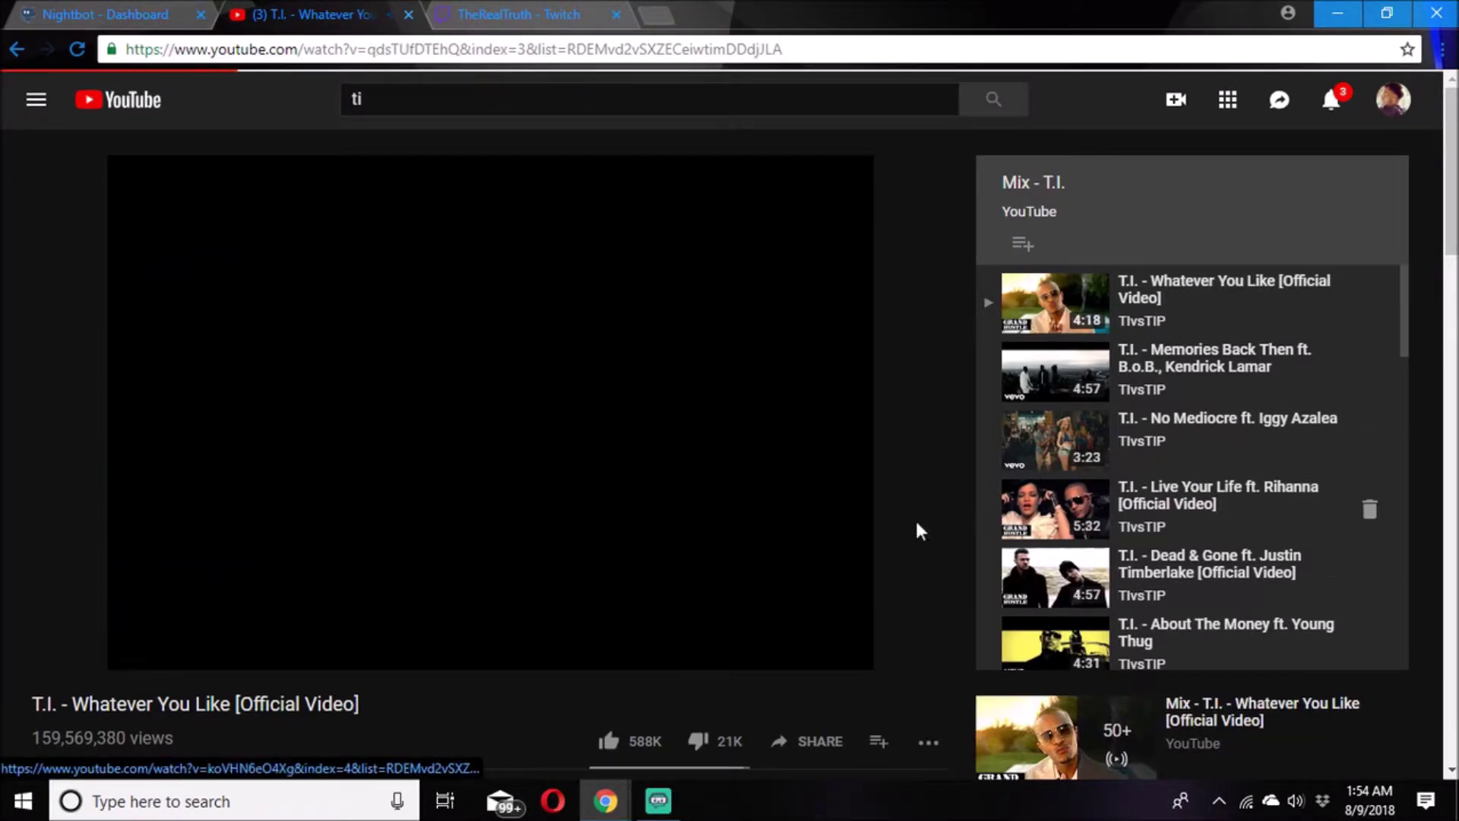
left_click(102, 655)
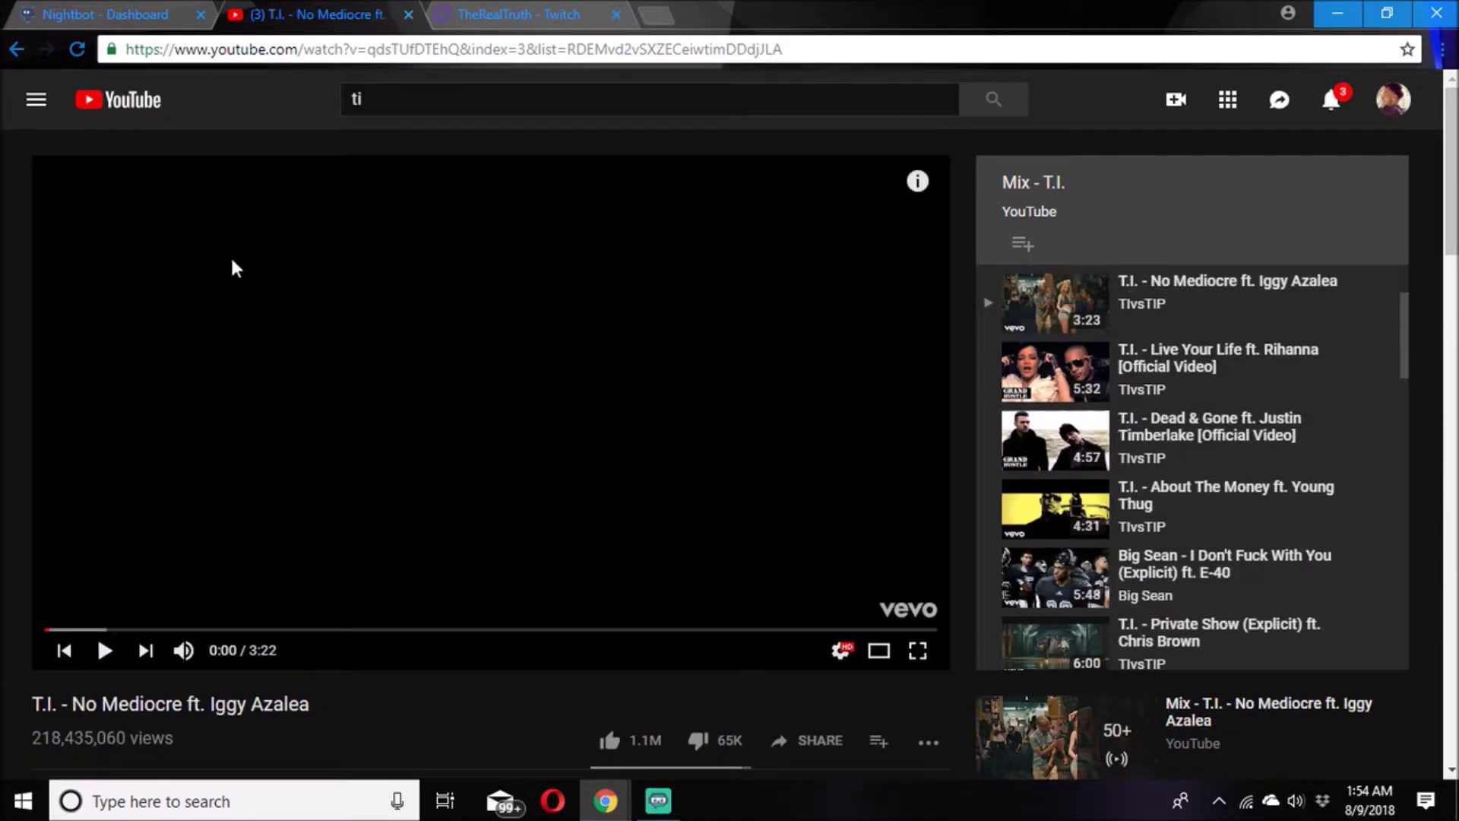
- Copy the No Mediocre video's page address and return to Twitch
left_click(389, 48)
right_click(389, 49)
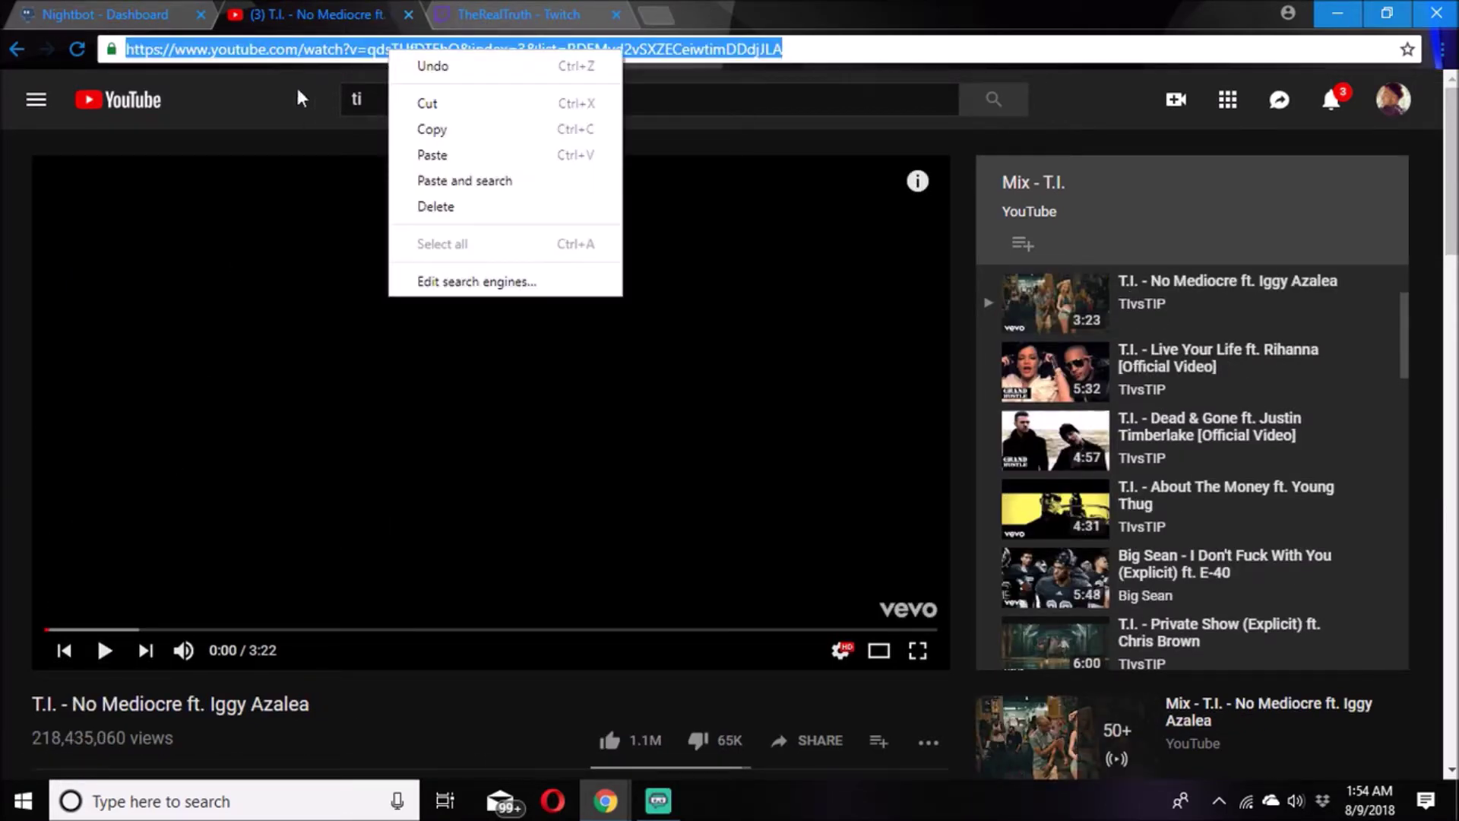
left_click(458, 134)
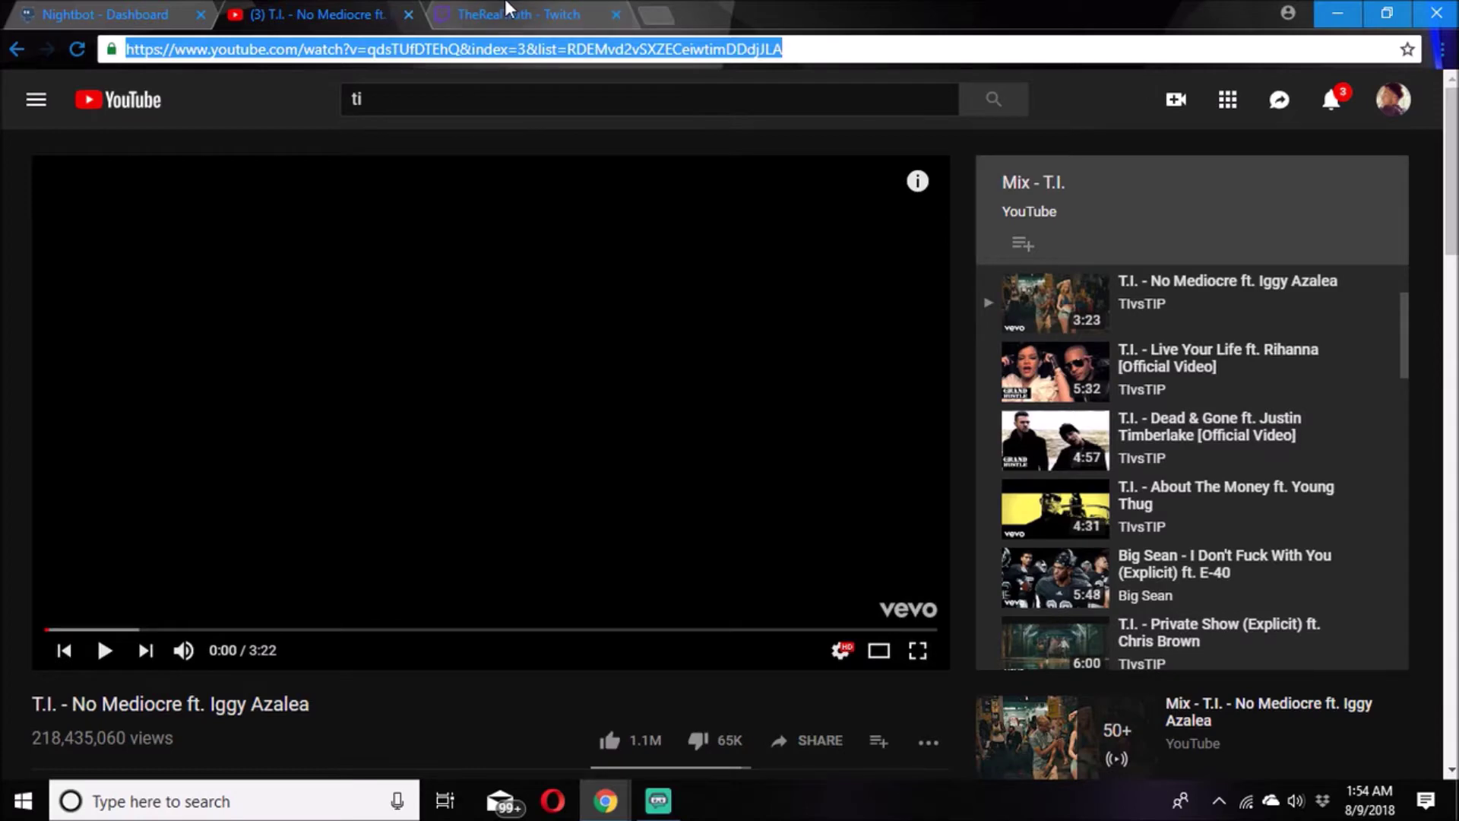
left_click(506, 10)
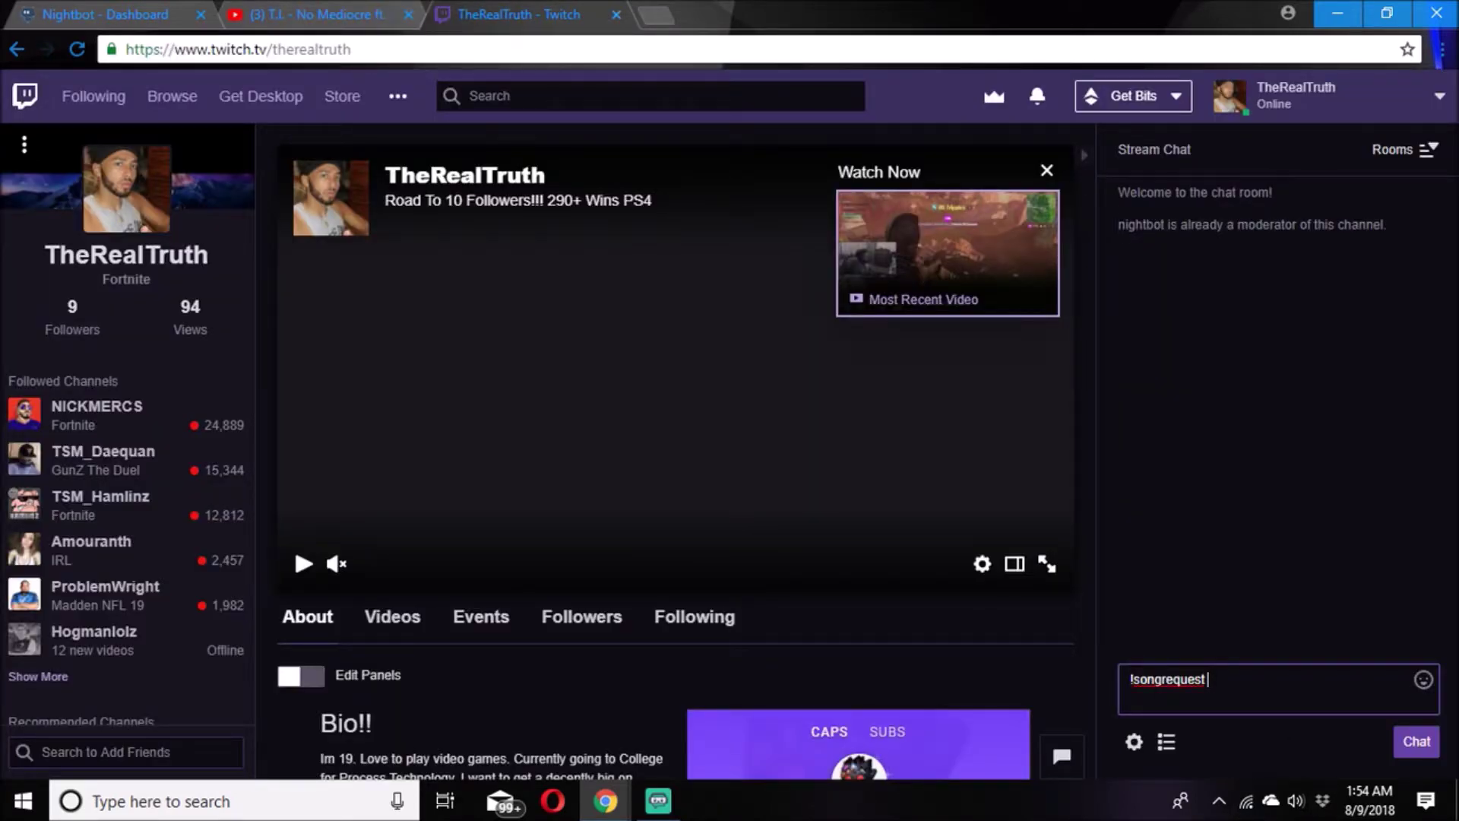
- Send '!songrequest' with the No Mediocre URL, getting it queued at position #3
key("ctrl+v")
left_click(1405, 743)
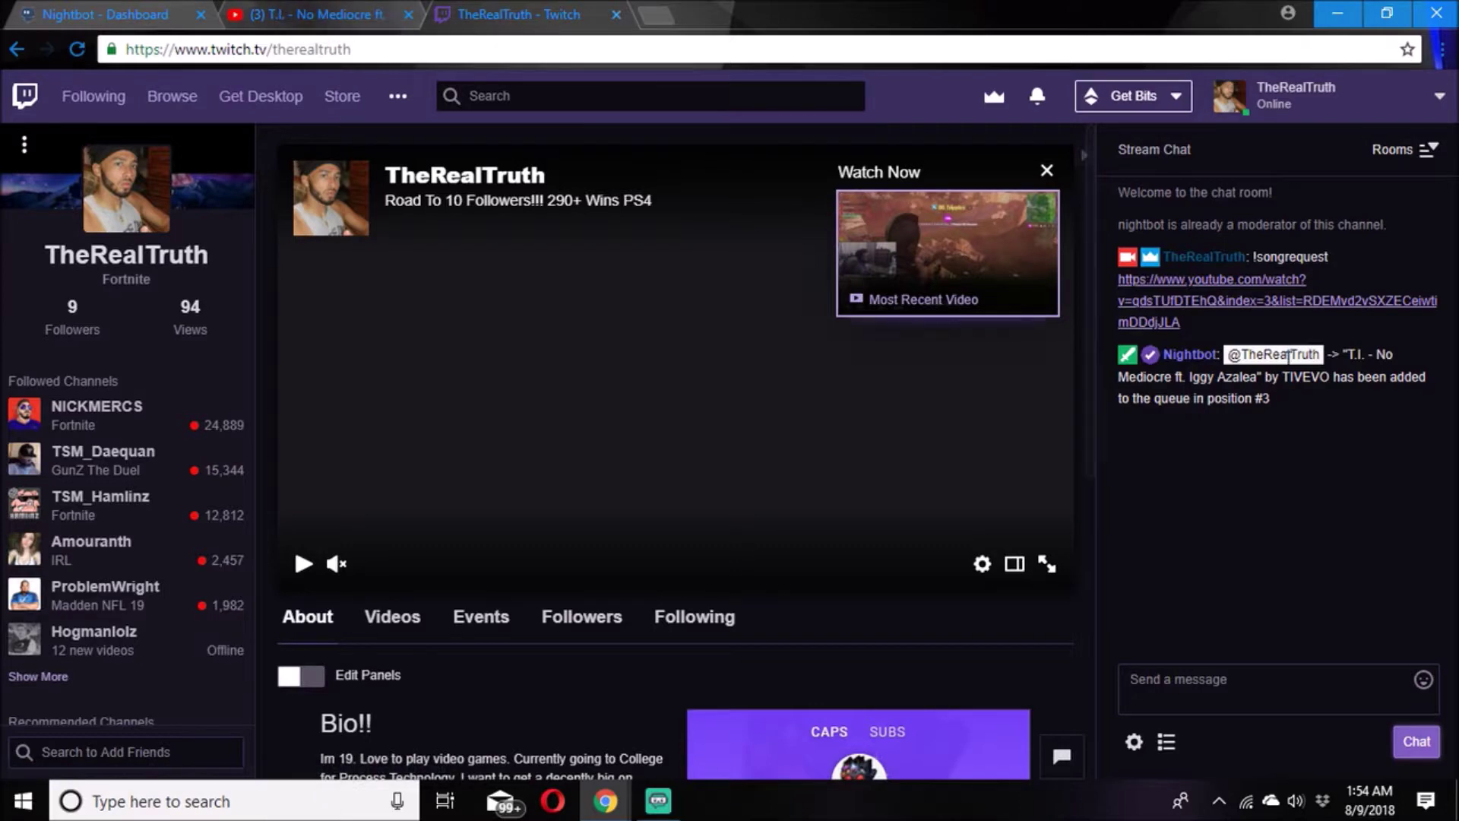
left_click(114, 13)
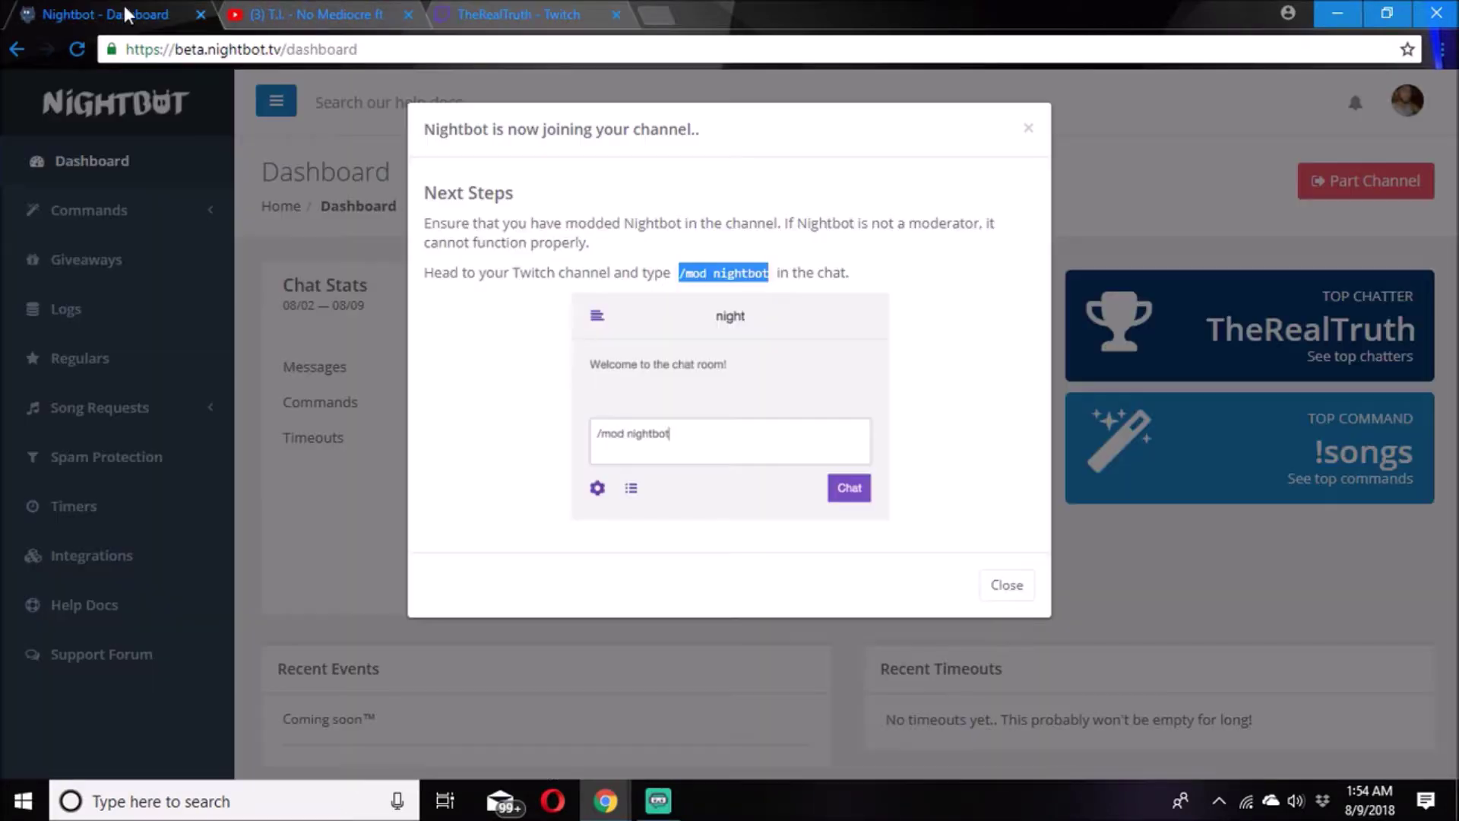
- Dismiss the joining-channel notice and open the Song Requests queue page
left_click(988, 582)
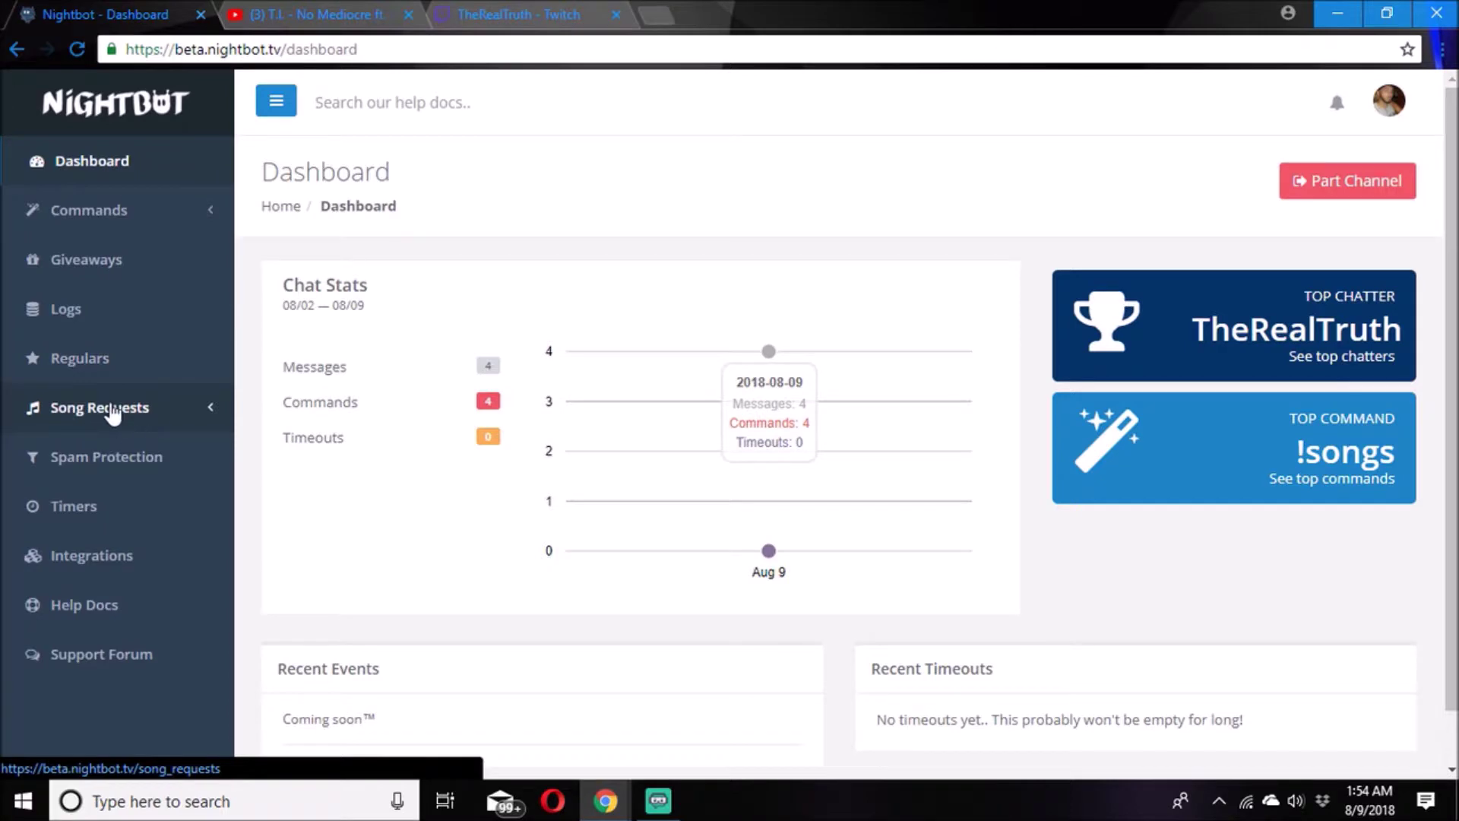
left_click(109, 410)
left_click(89, 458)
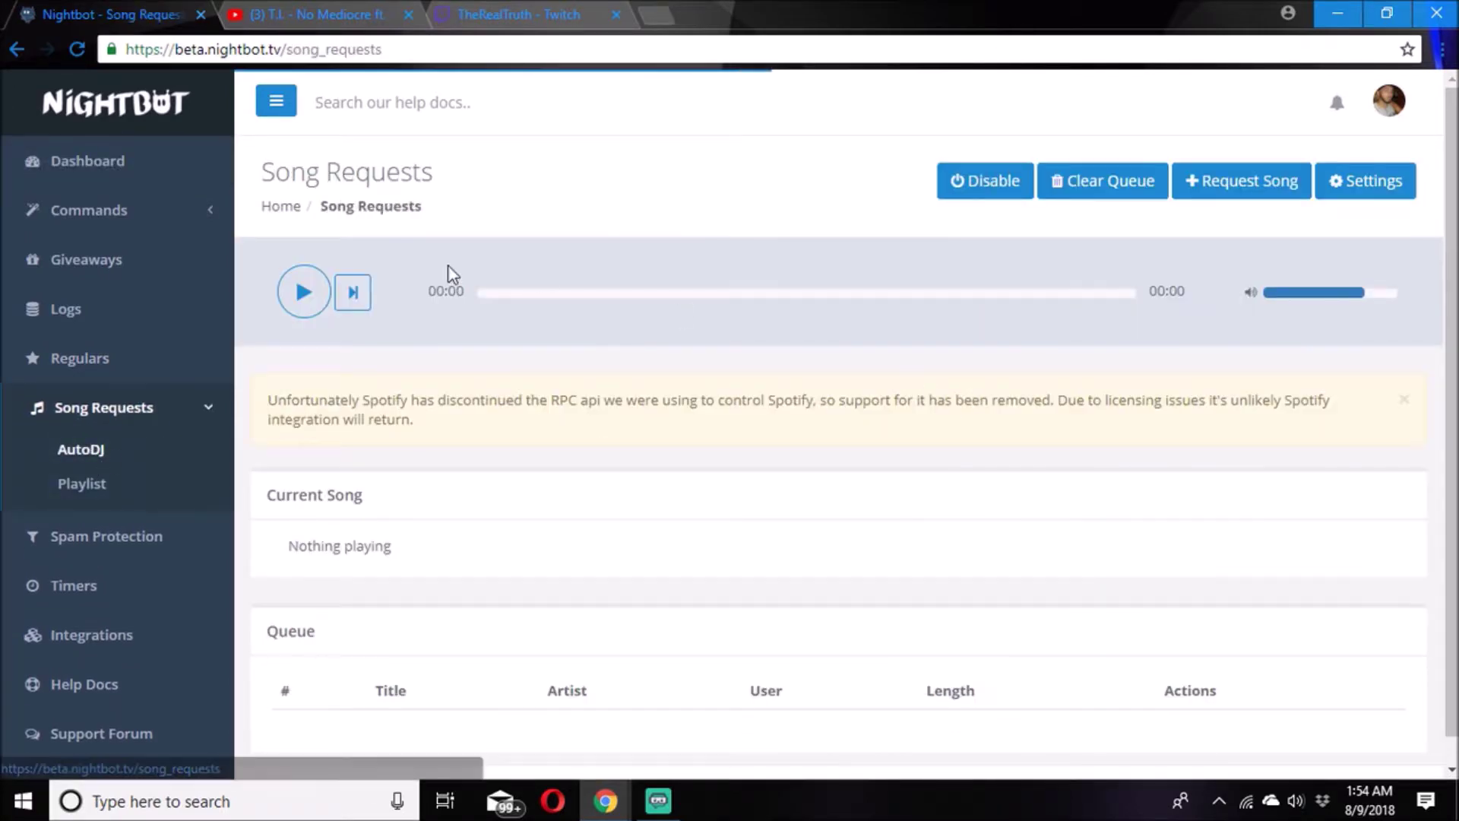
scroll(390, 543, "down", 4)
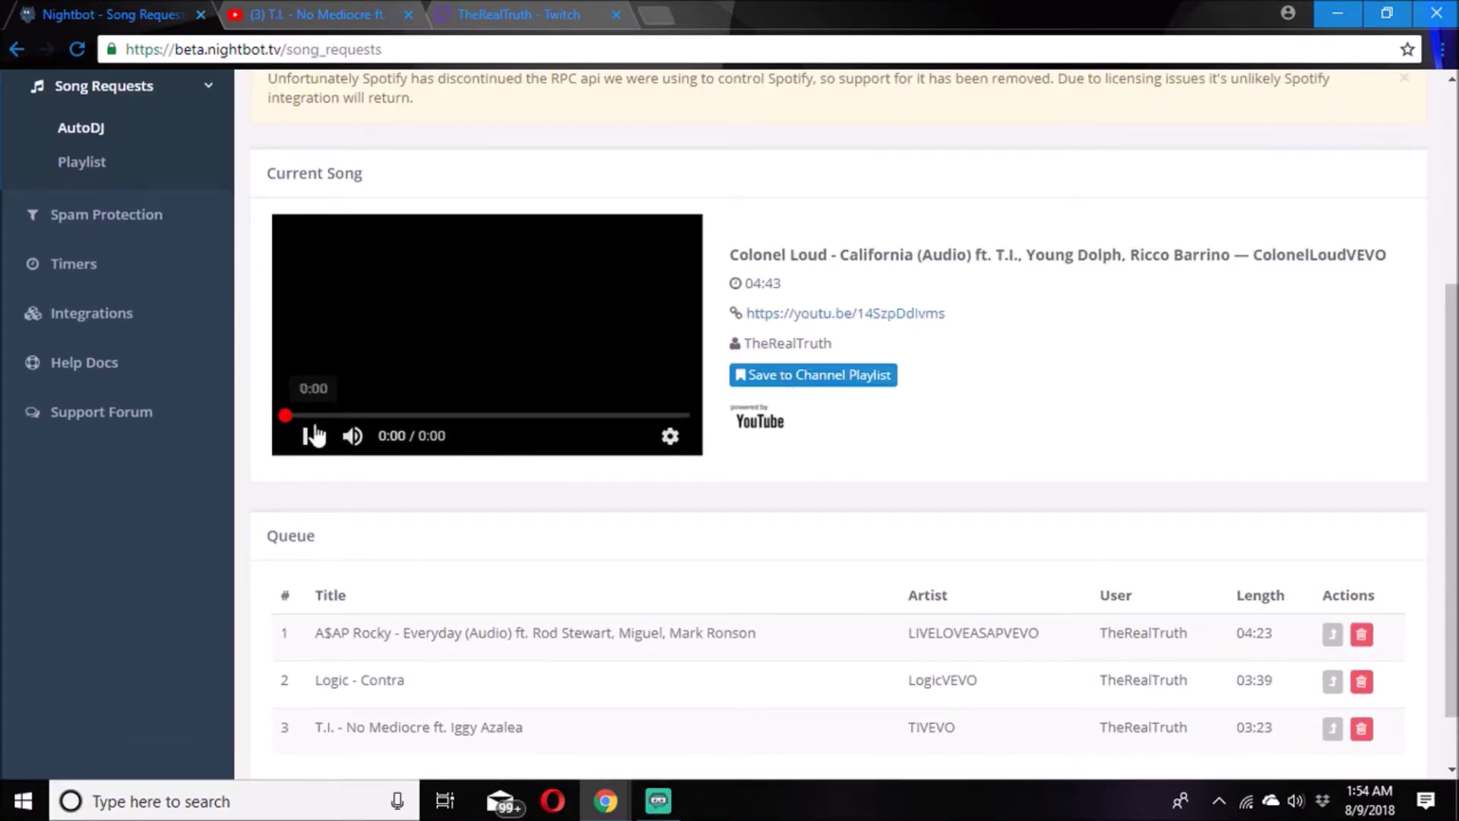
- Pause the current song and promote No Mediocre to the front of the queue
left_click(373, 422)
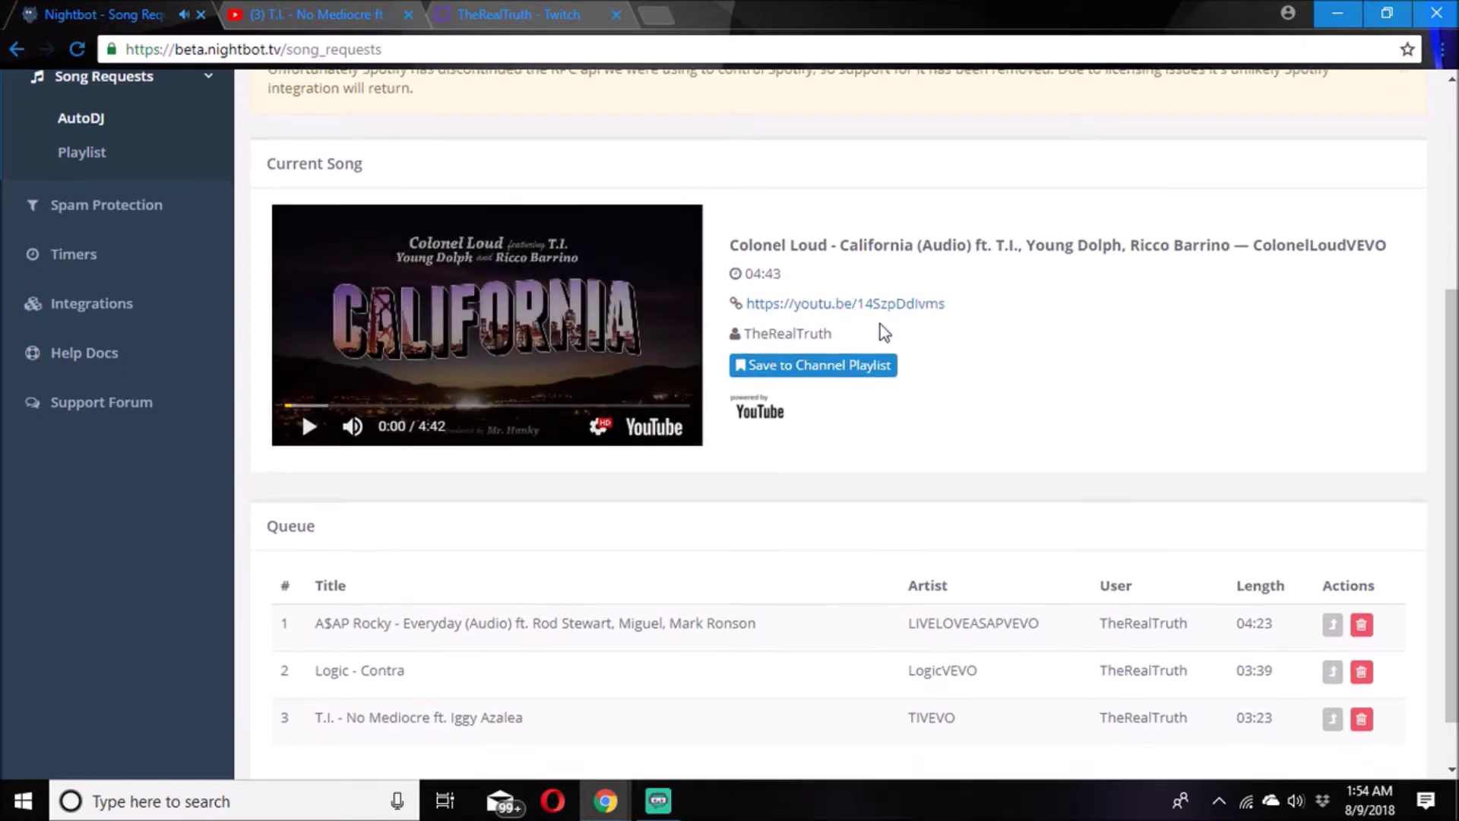
scroll(880, 325, "down", 1)
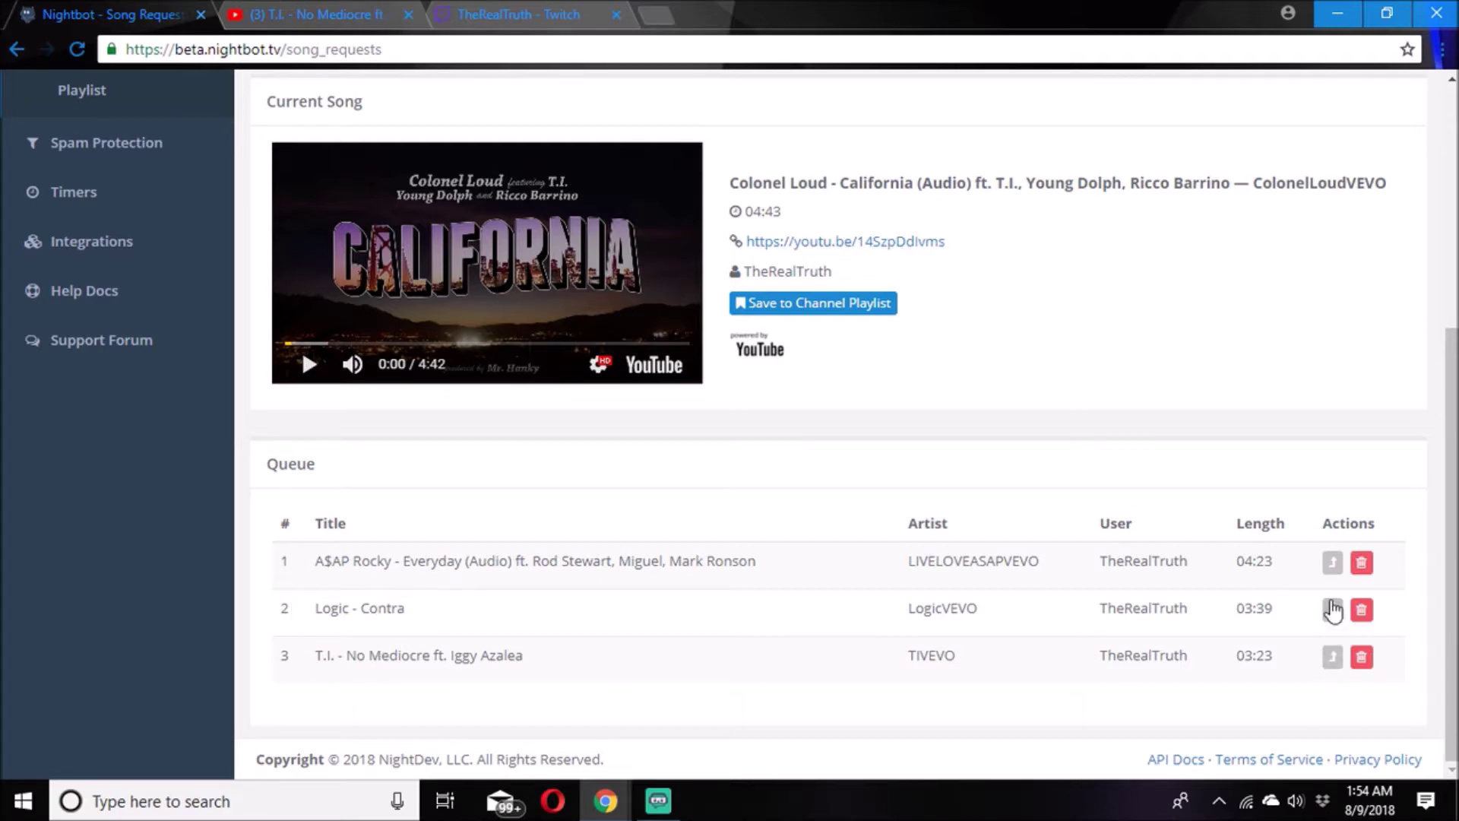
left_click(1332, 659)
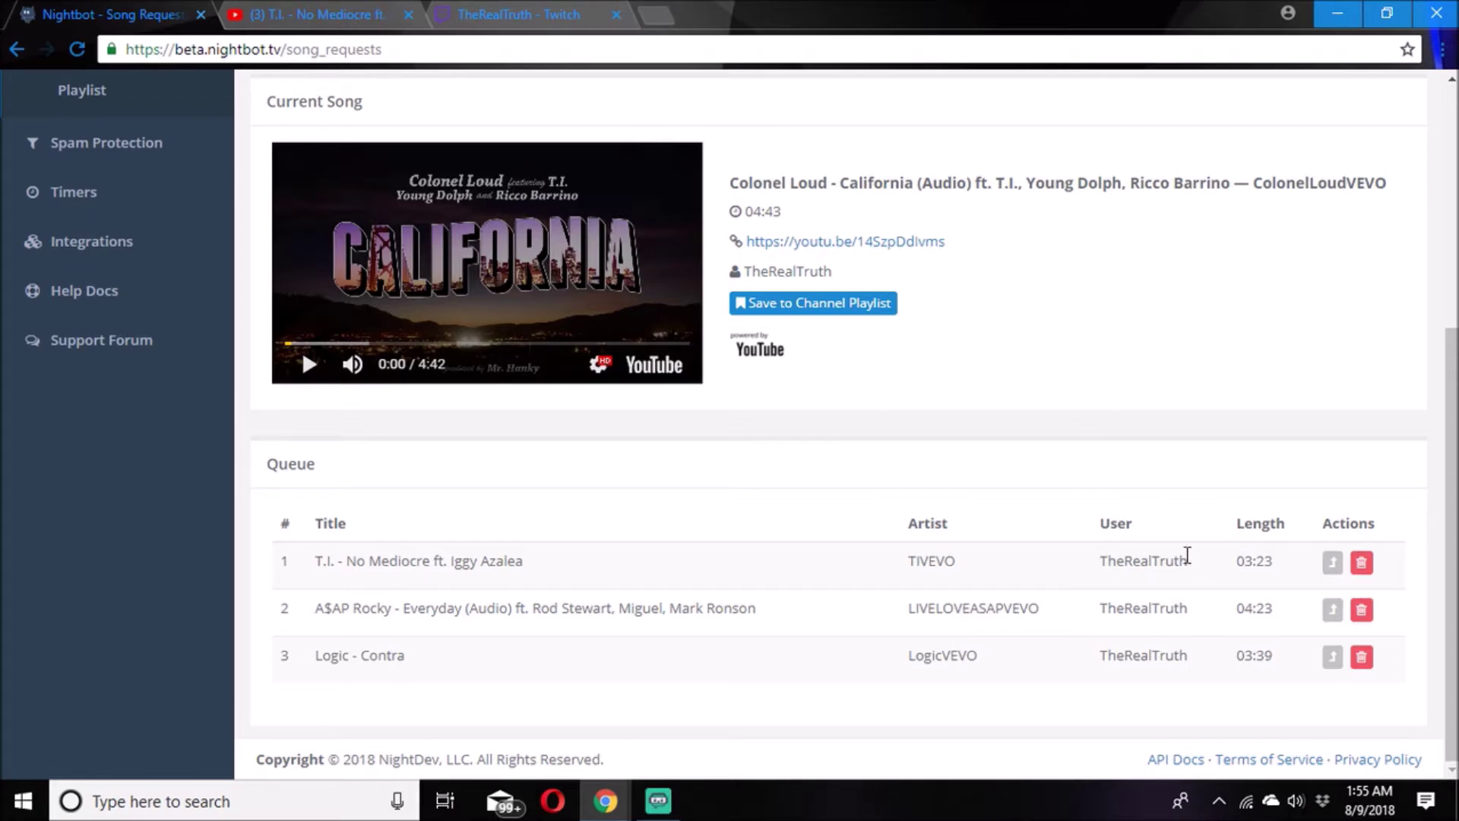
- Scroll back to the top of the Song Requests page and return to the Twitch channel
scroll(719, 377, "up", 2)
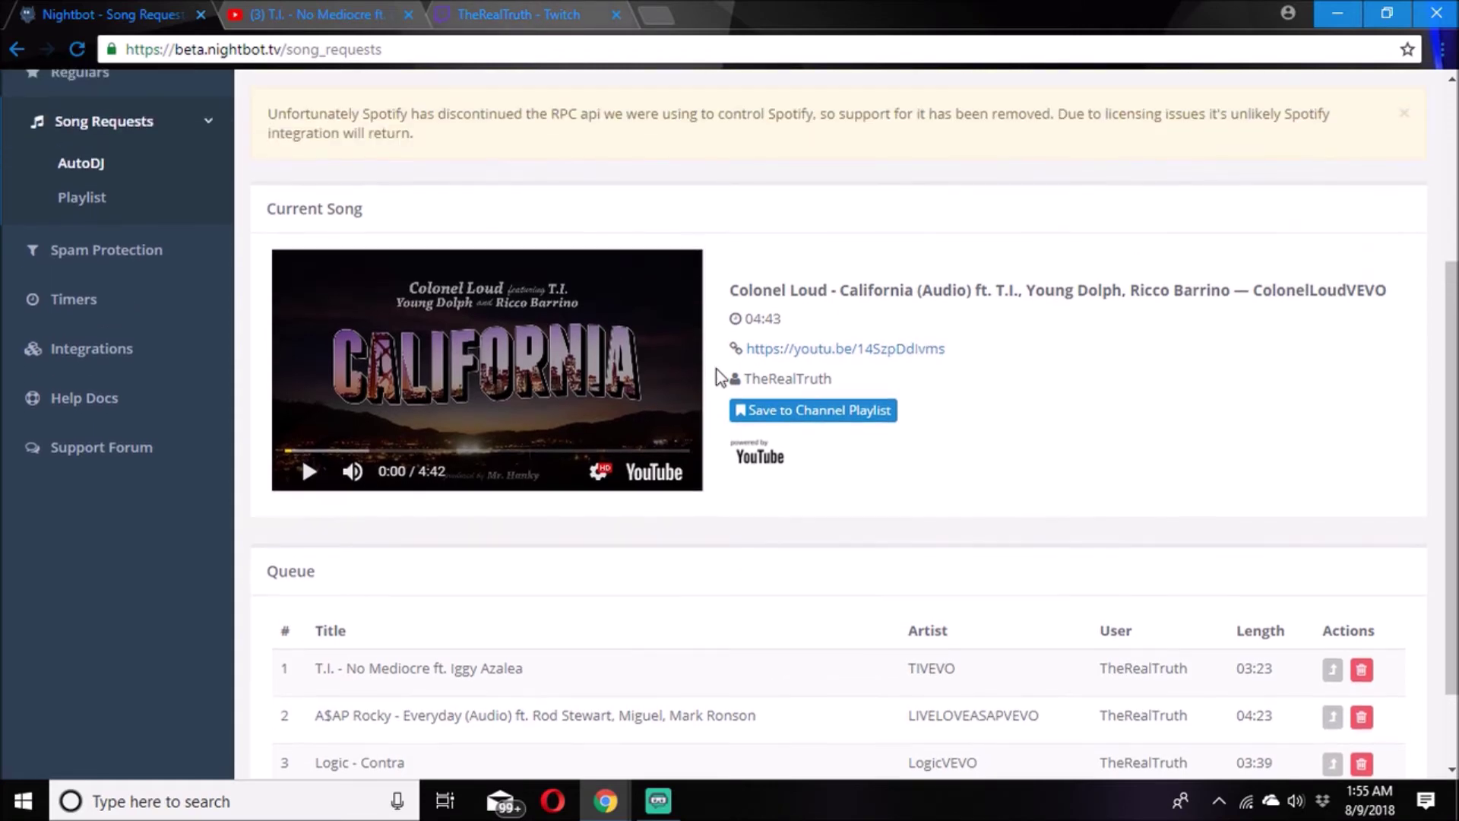
scroll(705, 371, "up", 4)
mouse_move(1332, 298)
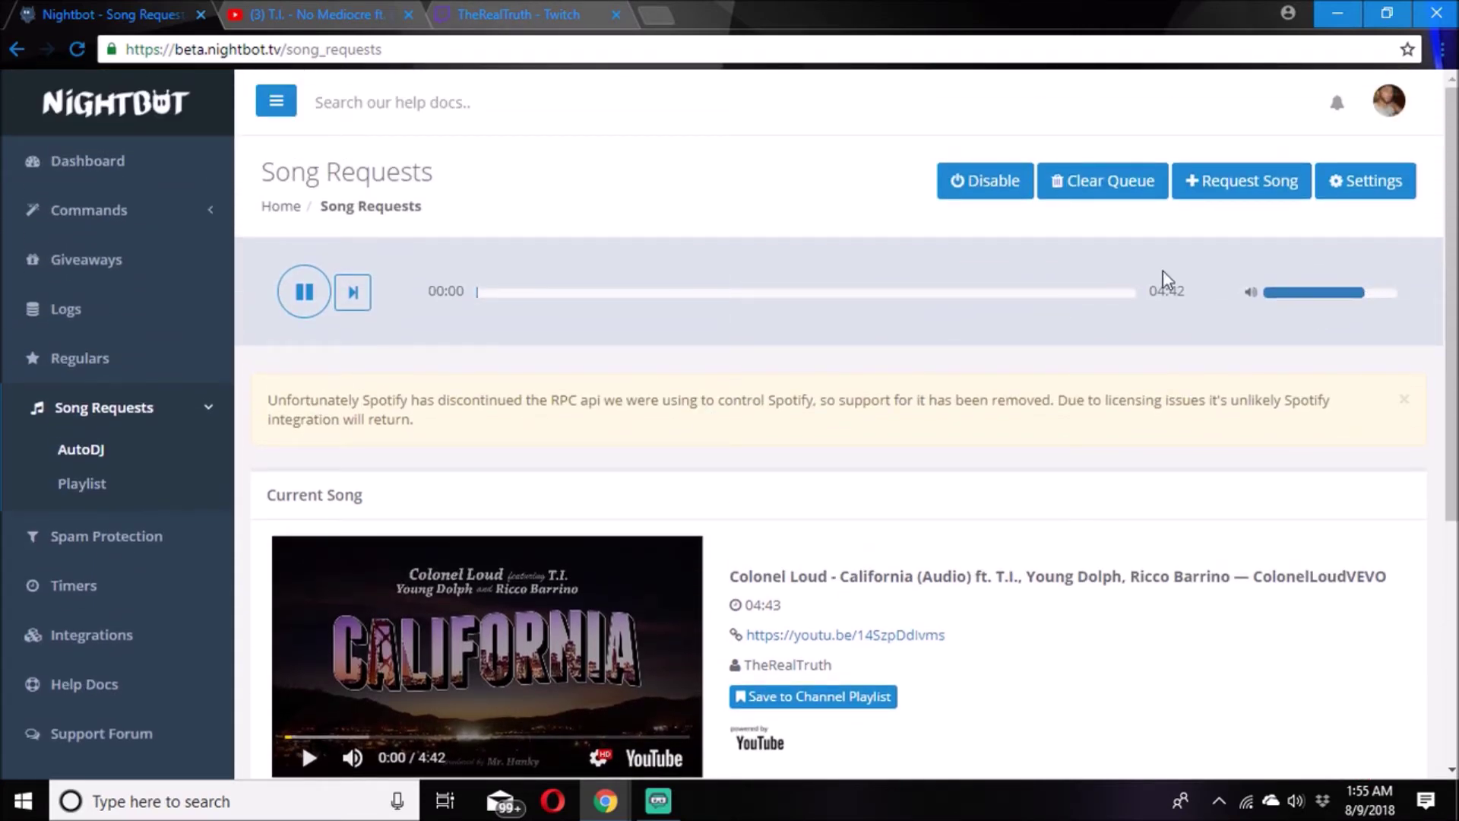
left_click(596, 14)
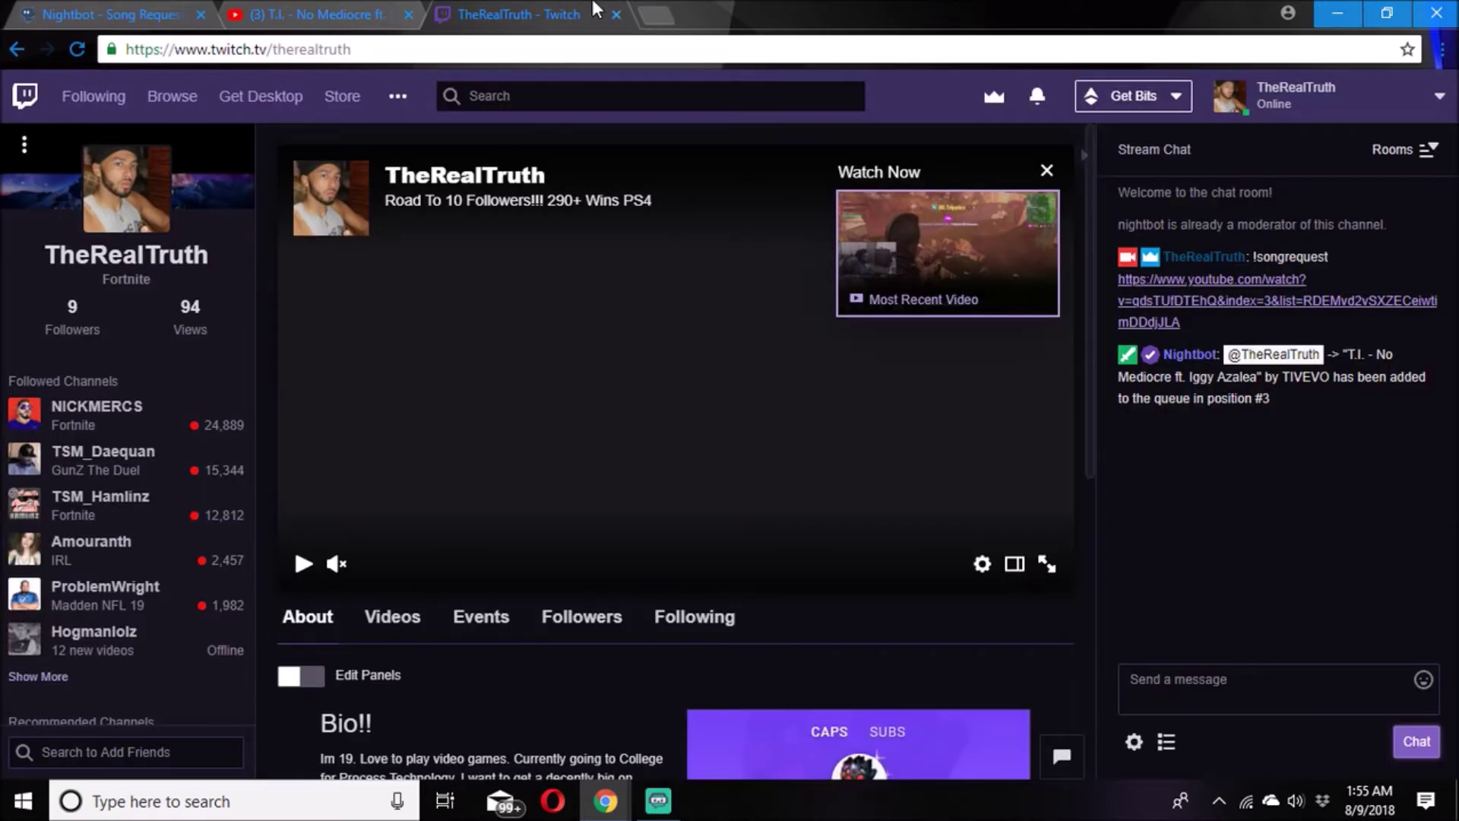